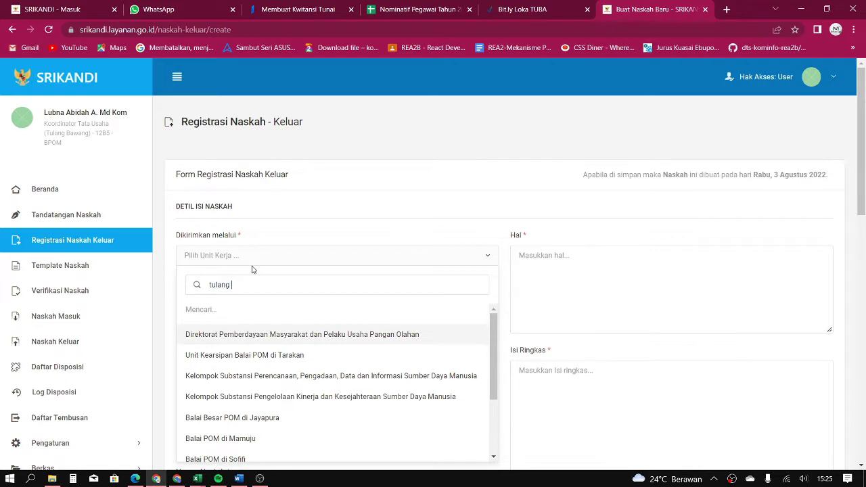
- Set the sending unit to Loka POM di Kab. Tulang Bawang and the Jenis Naskah to Surat Dinas
{"action": "left_click", "coordinate": [264, 313]}
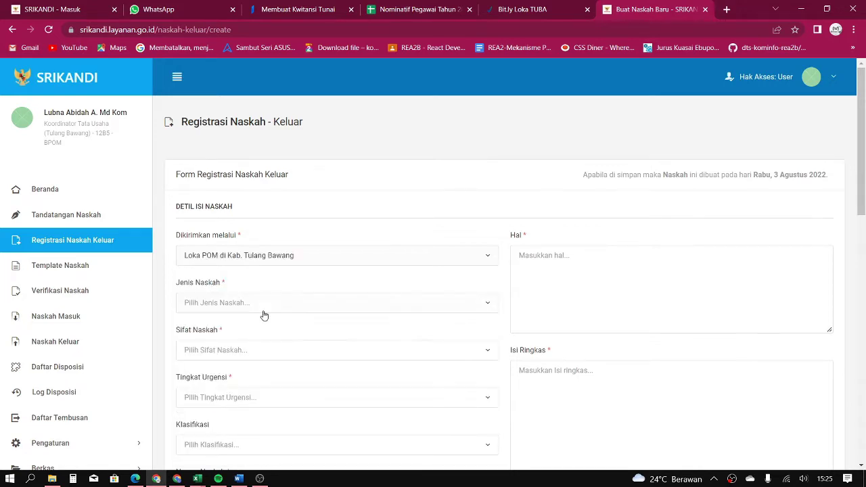
{"action": "left_click", "coordinate": [239, 310]}
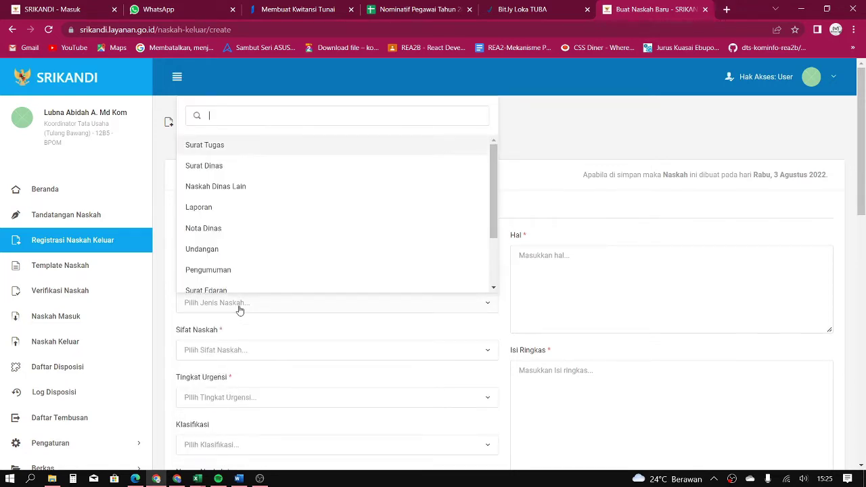
{"action": "left_click", "coordinate": [207, 166]}
- Set both the Sifat Naskah and the Tingkat Urgensi to Biasa
{"action": "left_click", "coordinate": [233, 350]}
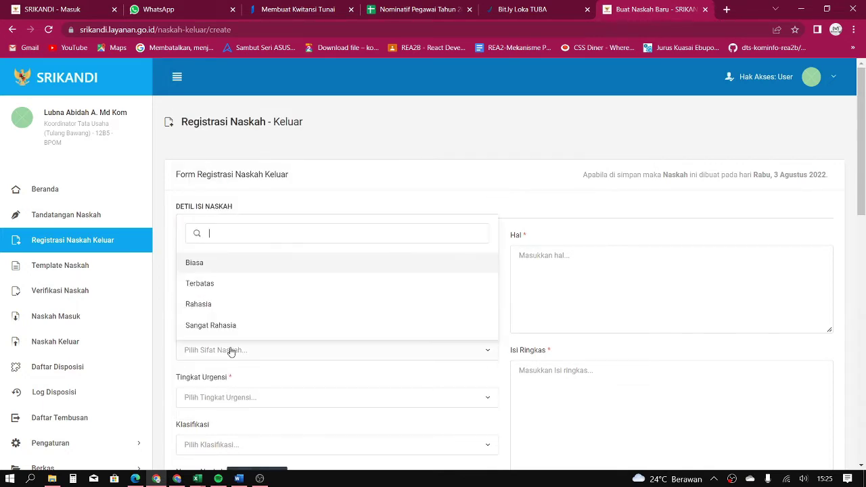
{"action": "left_click", "coordinate": [201, 264]}
{"action": "left_click", "coordinate": [227, 403]}
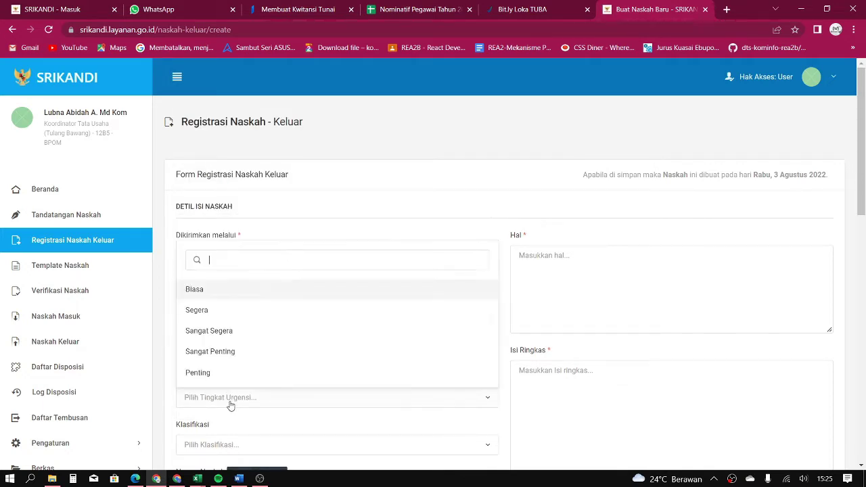
{"action": "left_click", "coordinate": [200, 293]}
- Check the classification code in the memo's number in Word and set the Klasifikasi to OT.02.02 - Monitoring dan Evaluasi SOP
{"action": "scroll", "coordinate": [424, 299], "scroll_direction": "down", "scroll_amount": 3}
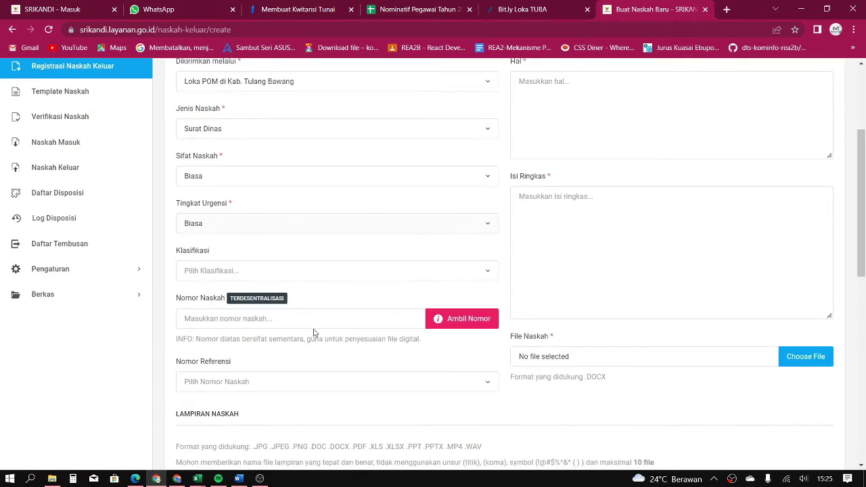
{"action": "left_click", "coordinate": [240, 479]}
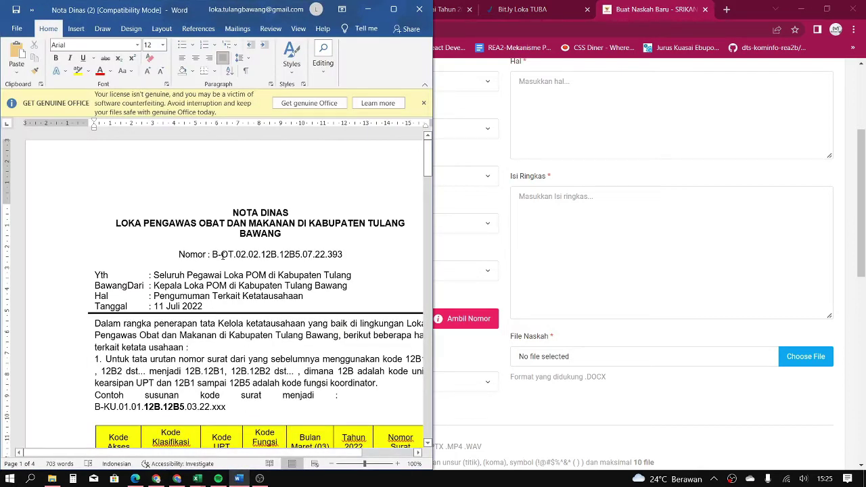
{"action": "left_click_drag", "start_coordinate": [221, 255], "coordinate": [257, 257]}
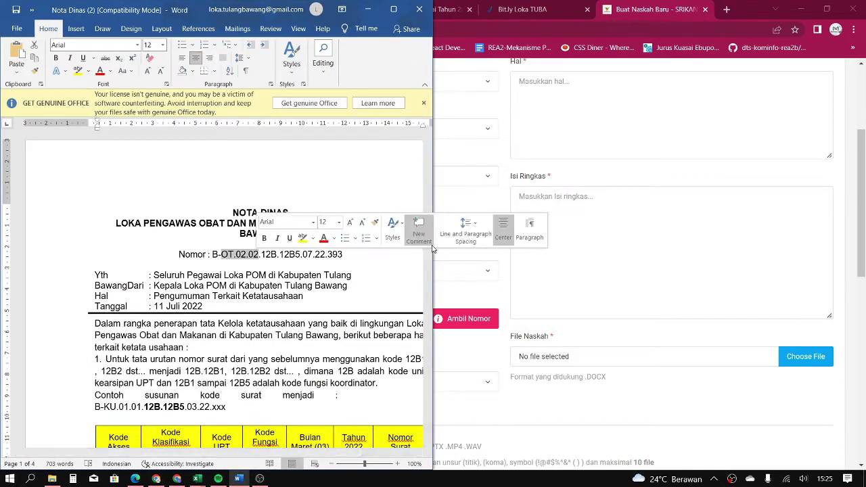
{"action": "left_click", "coordinate": [466, 259]}
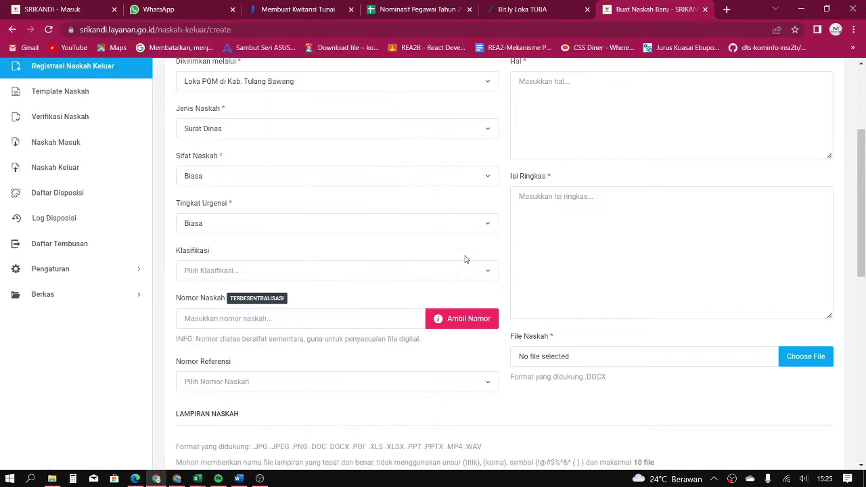
{"action": "left_click", "coordinate": [273, 271]}
{"action": "type", "text": "ot.02."}
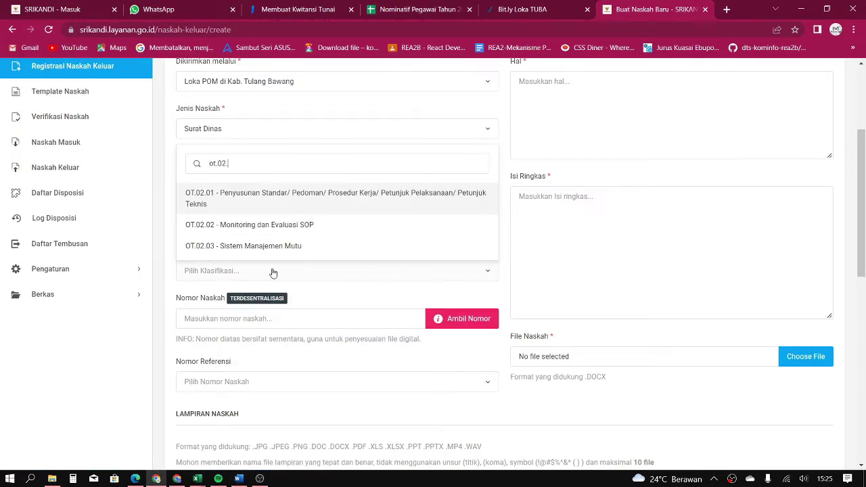
{"action": "left_click", "coordinate": [237, 229]}
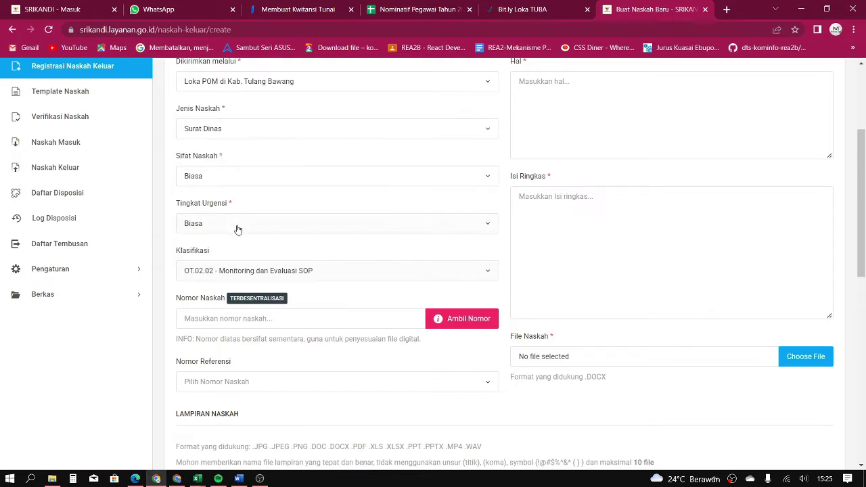
- Fetch a Nomor Naskah and correct it to B-OT.02.02.12B.12B5.07.22.393 to match the memo in Word
{"action": "left_click", "coordinate": [448, 319]}
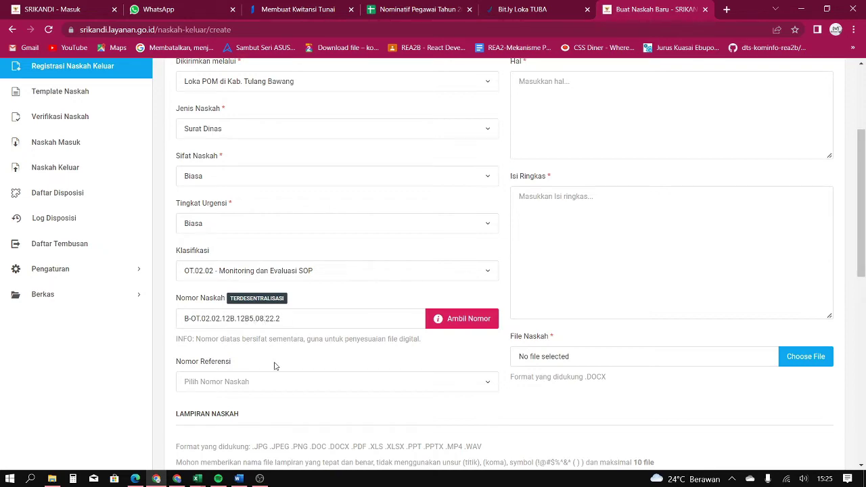
{"action": "left_click", "coordinate": [239, 478]}
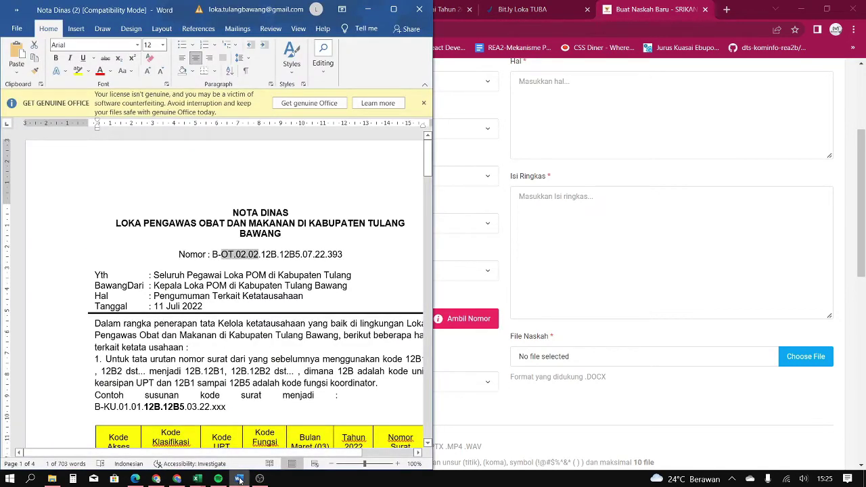
{"action": "left_click", "coordinate": [239, 478]}
{"action": "left_click", "coordinate": [264, 319]}
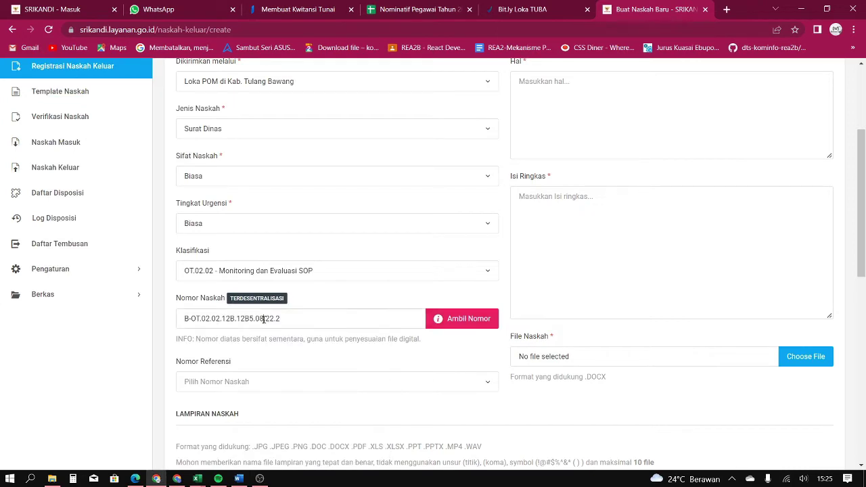
{"action": "key", "text": "BackSpace"}
{"action": "type", "text": "7"}
{"action": "left_click", "coordinate": [239, 478]}
{"action": "left_click", "coordinate": [239, 479]}
{"action": "left_click", "coordinate": [322, 383]}
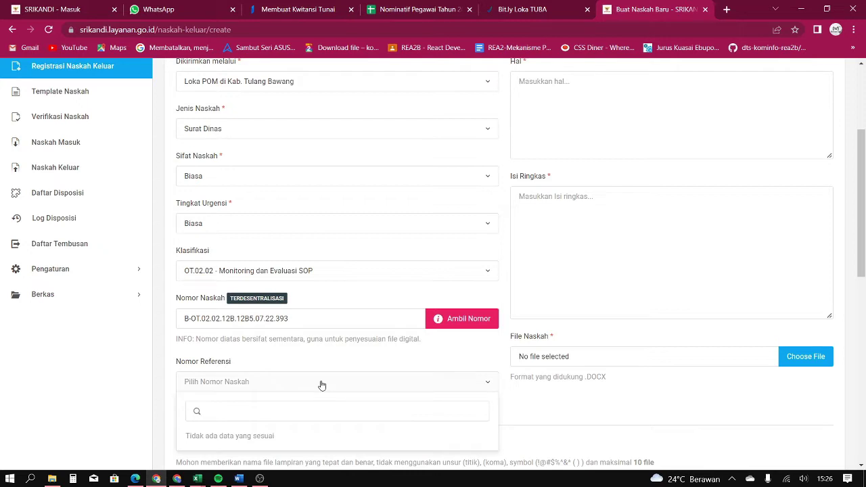
{"action": "left_click", "coordinate": [322, 386]}
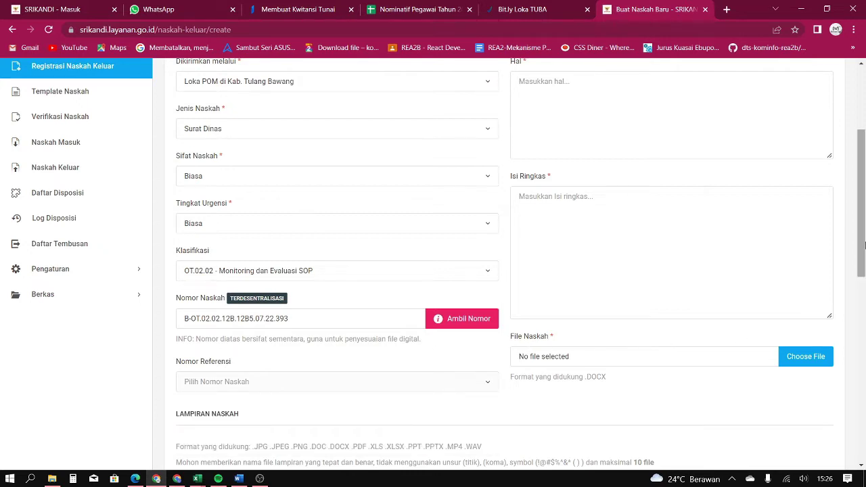
- Copy the subject "Pengumuman Terkait Ketatausahaan" from the Word memo into both the Hal and Isi Ringkas fields
{"action": "scroll", "coordinate": [515, 335], "scroll_direction": "up", "scroll_amount": 2}
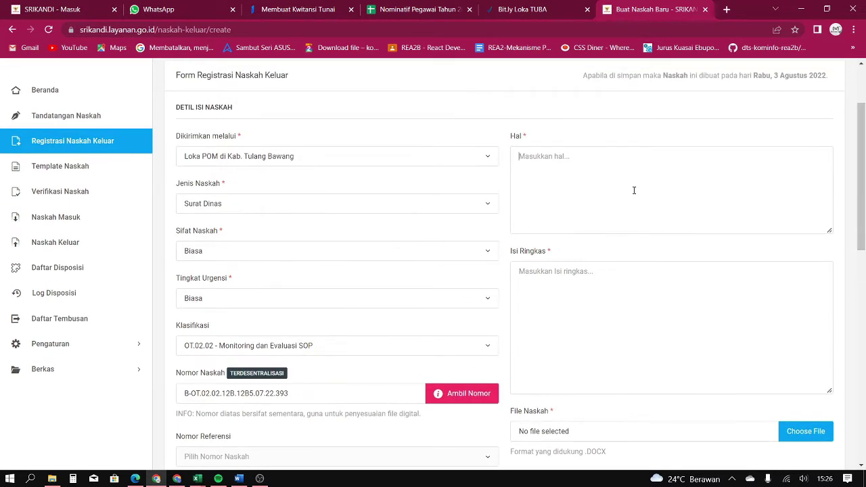
{"action": "left_click", "coordinate": [560, 302]}
{"action": "left_click", "coordinate": [240, 479]}
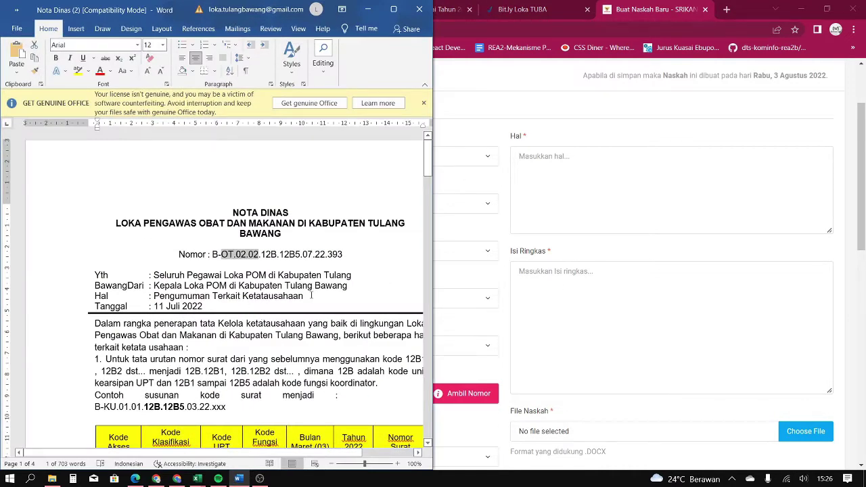
{"action": "left_click_drag", "start_coordinate": [312, 296], "coordinate": [153, 296]}
{"action": "key", "text": "ctrl+c"}
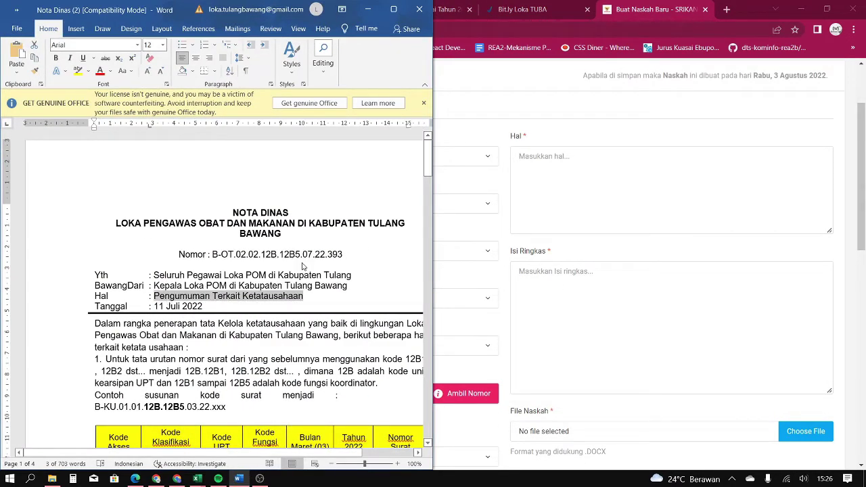
{"action": "left_click", "coordinate": [563, 182]}
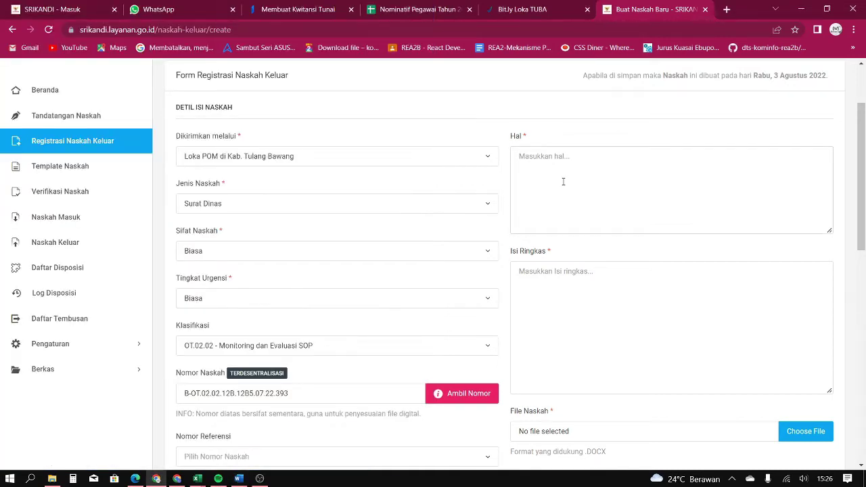
{"action": "key", "text": "ctrl+v"}
{"action": "key", "text": "ctrl+v"}
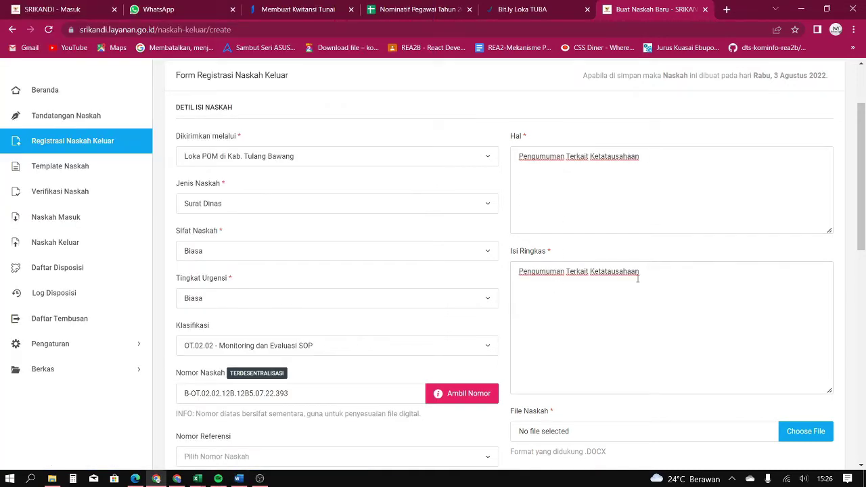
- Open the file selection for File Naskah and check the memo's file name in Word
{"action": "left_click_drag", "start_coordinate": [865, 213], "coordinate": [865, 285]}
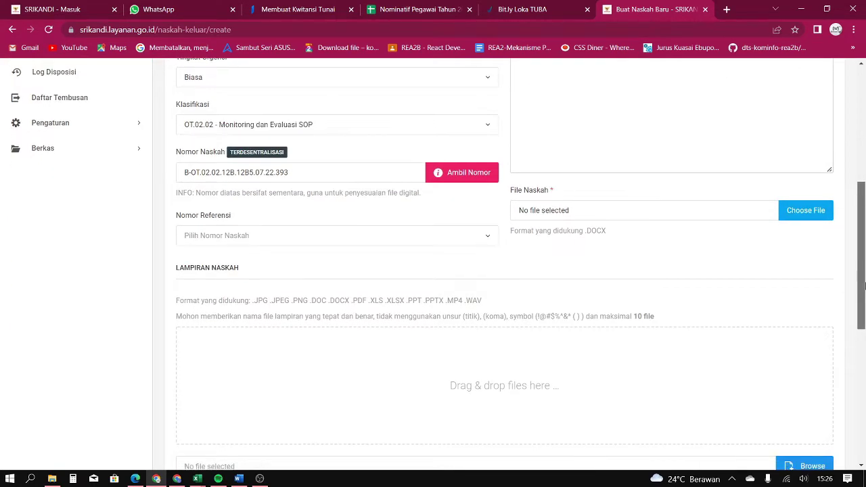
{"action": "left_click", "coordinate": [444, 239]}
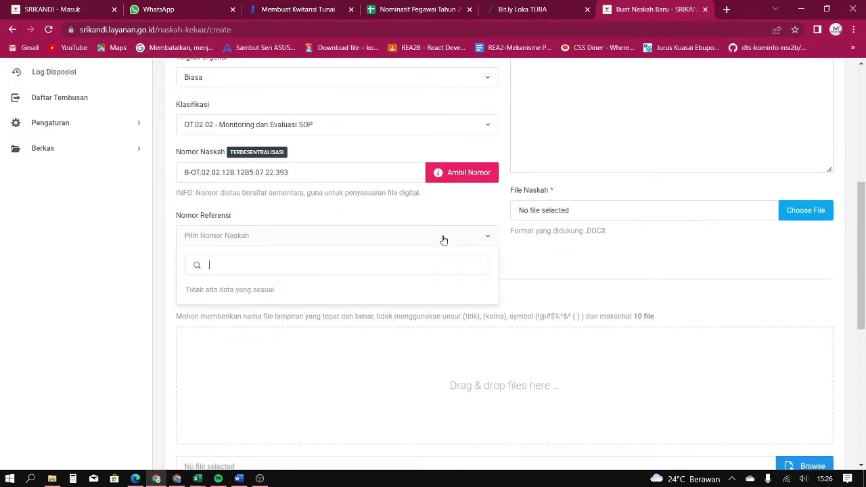
{"action": "left_click", "coordinate": [603, 217]}
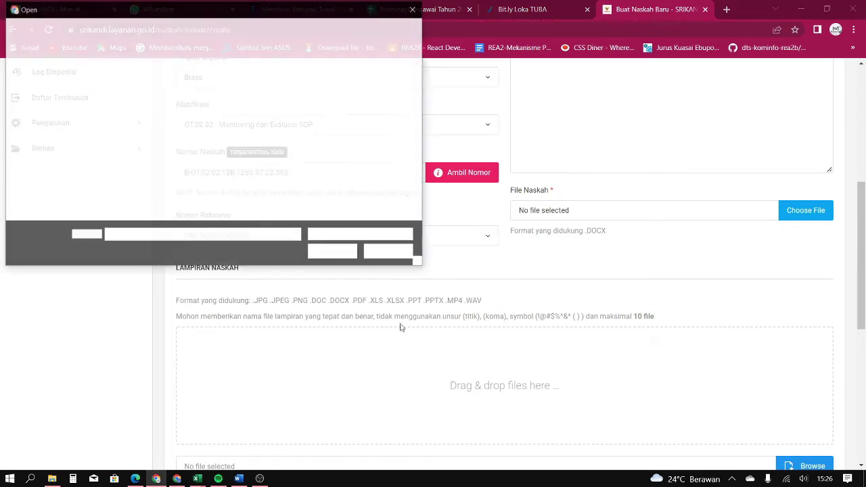
{"action": "left_click", "coordinate": [238, 478]}
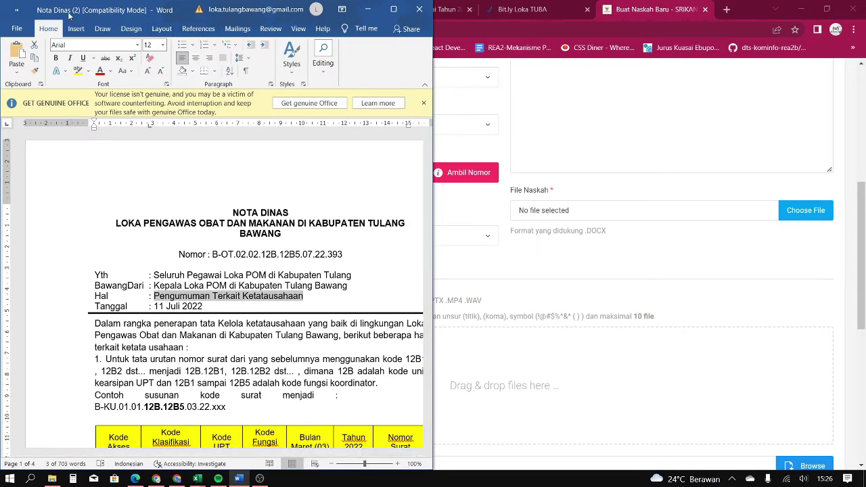
{"action": "left_click", "coordinate": [372, 7]}
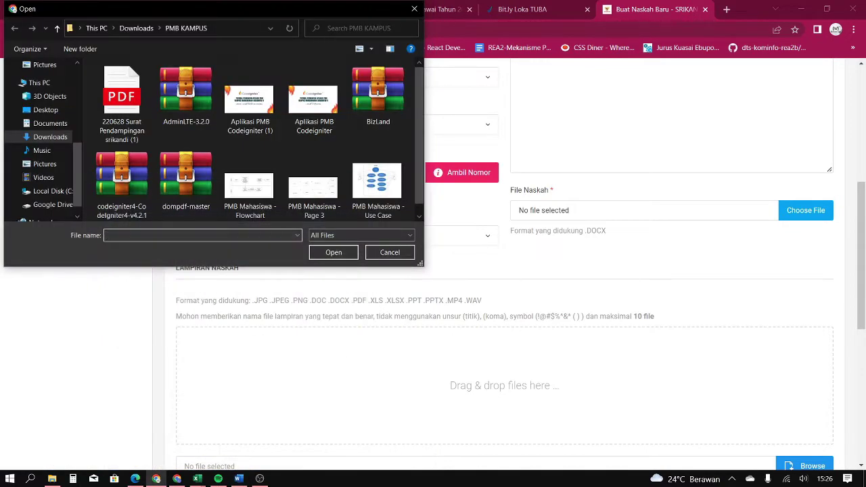
- Search the PMB KAMPUS folder for "nota dinas" and shorten the search term to "nota"
{"action": "left_click", "coordinate": [358, 28]}
{"action": "type", "text": "n"}
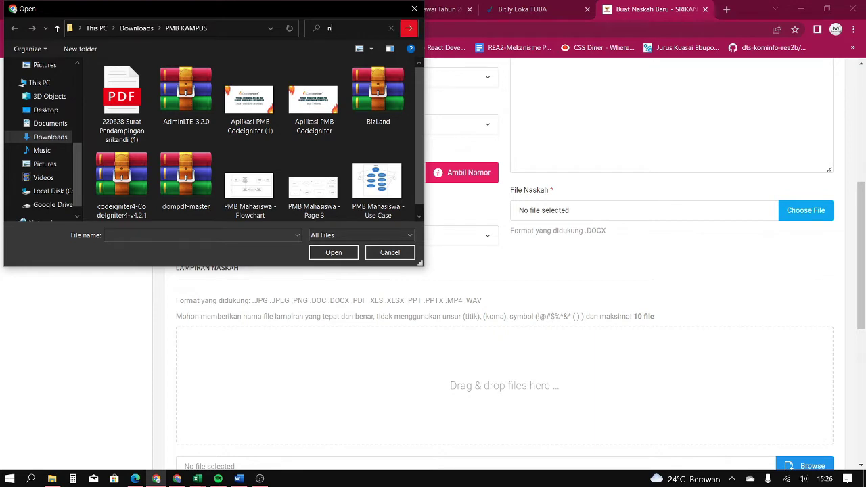
{"action": "type", "text": "ota dinas"}
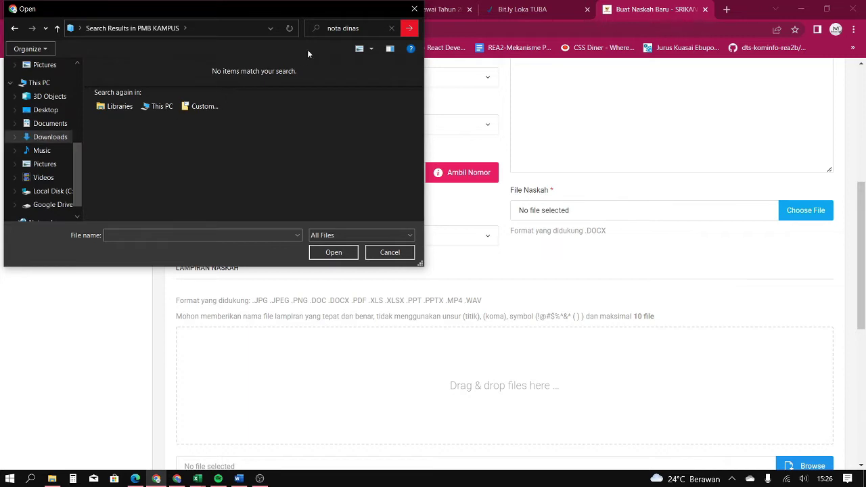
{"action": "left_click", "coordinate": [363, 29]}
{"action": "left_click", "coordinate": [363, 30]}
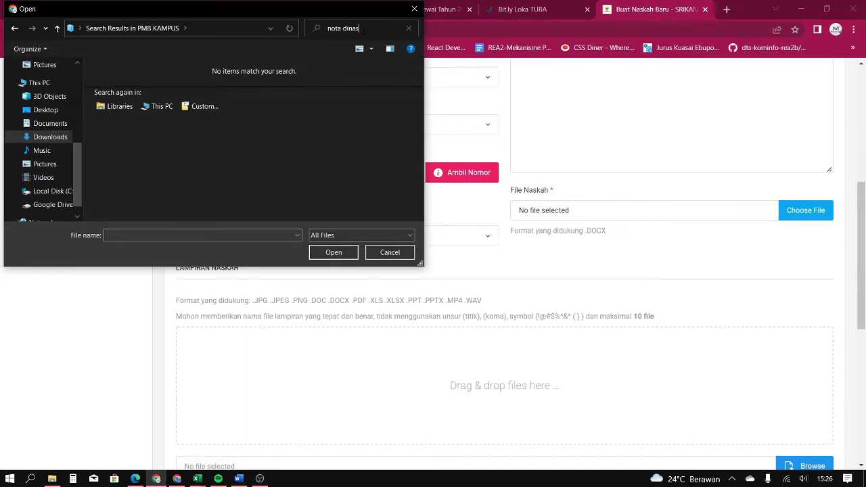
{"action": "key", "text": "BackSpace"}
{"action": "key", "text": "BackSpace"}
{"action": "key", "text": "BackSpace"}
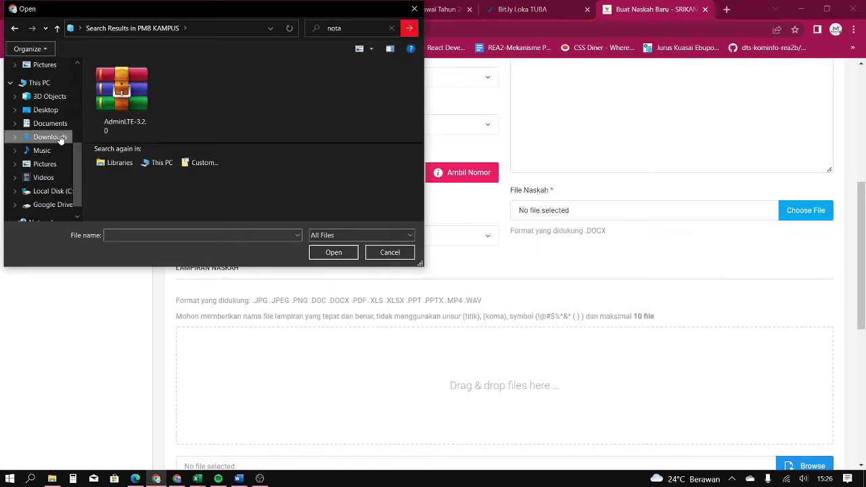
- Search the Downloads folder for "nota dinas" and attach Nota Dinas (2) as the File Naskah
{"action": "left_click", "coordinate": [50, 137]}
{"action": "left_click", "coordinate": [359, 29]}
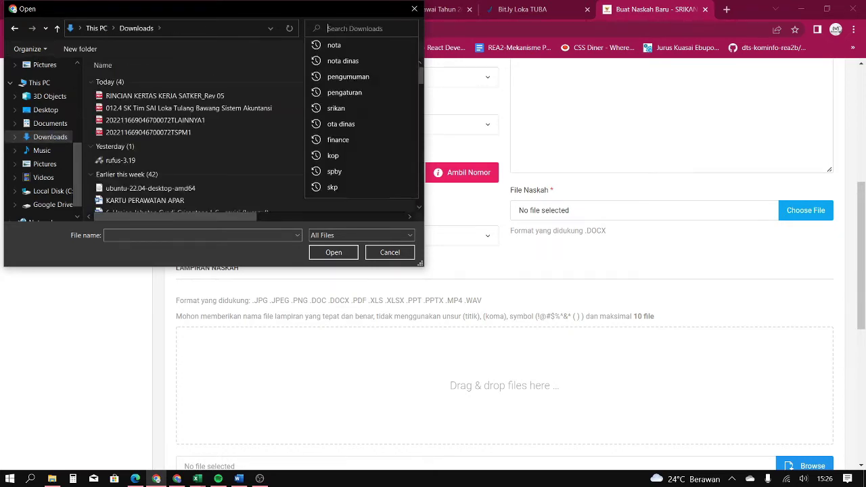
{"action": "left_click", "coordinate": [346, 61]}
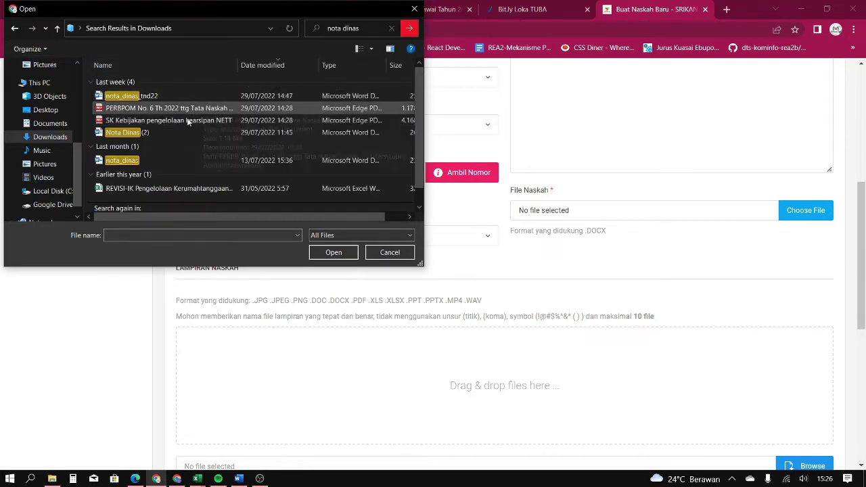
{"action": "left_click", "coordinate": [165, 133]}
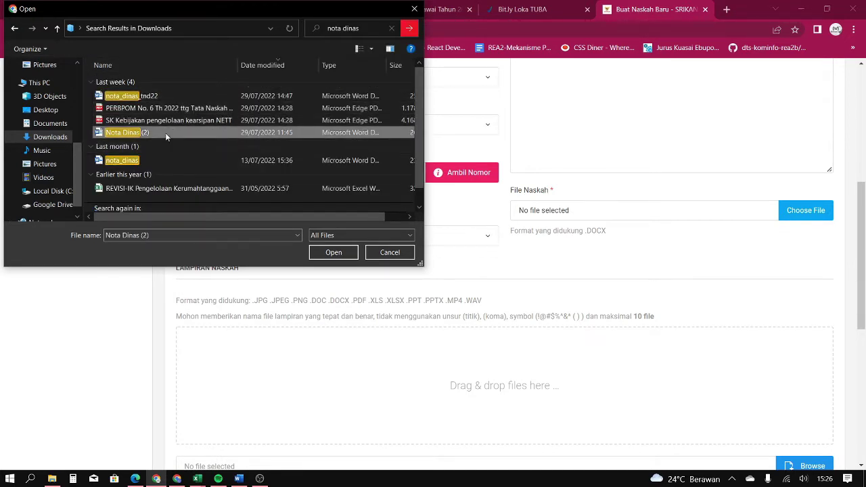
{"action": "left_click", "coordinate": [333, 252]}
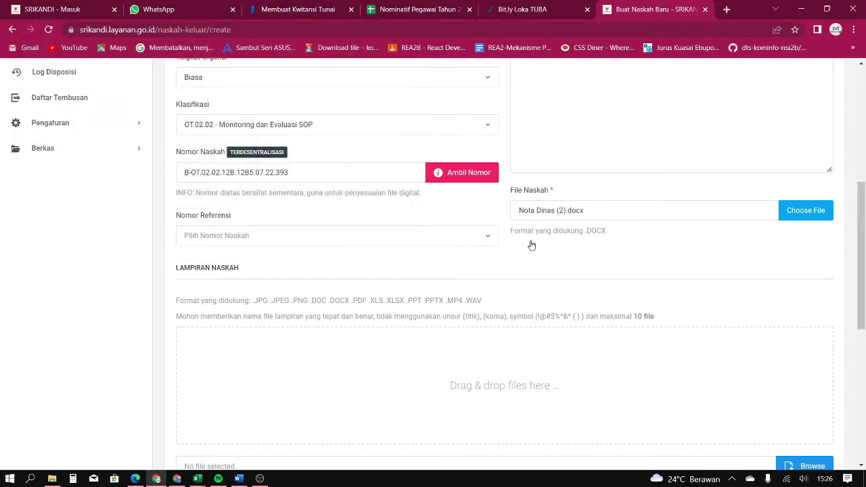
- Switch to the Nota Dinas (2) memo in Word and remove the blank line between ${ttd_pengirim} and the signer's name
{"action": "left_click", "coordinate": [239, 479]}
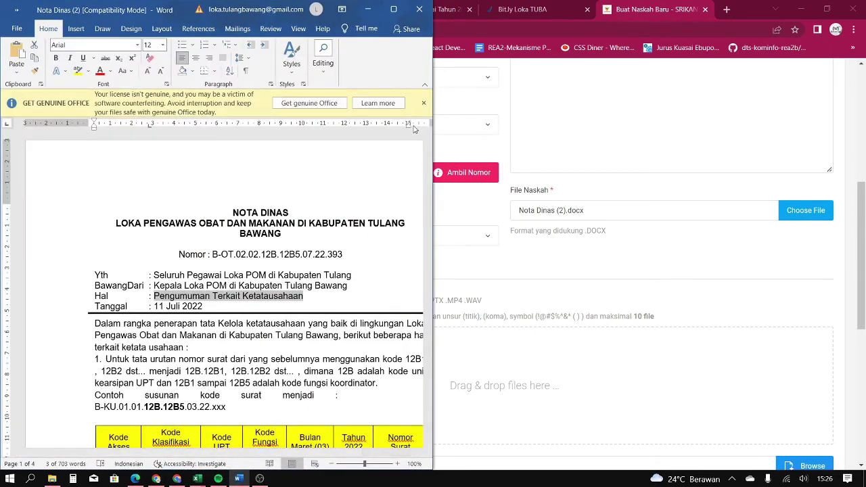
{"action": "left_click", "coordinate": [393, 8]}
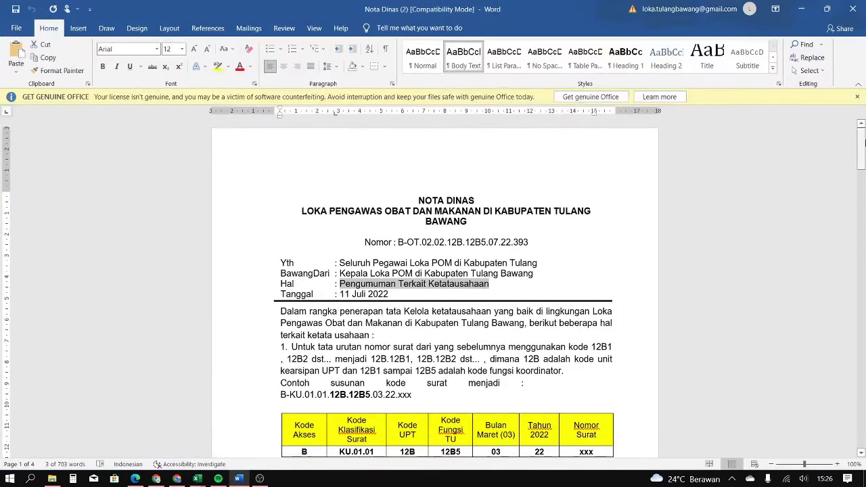
{"action": "left_click_drag", "start_coordinate": [861, 150], "coordinate": [854, 320]}
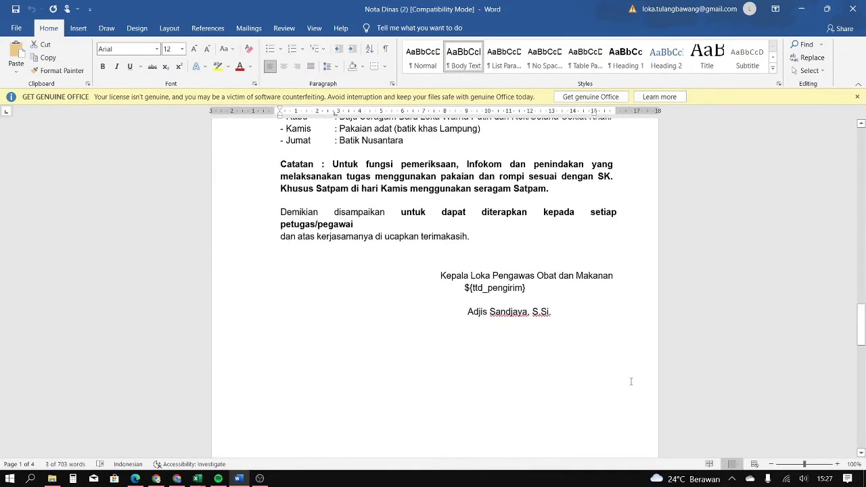
{"action": "left_click_drag", "start_coordinate": [526, 289], "coordinate": [466, 289]}
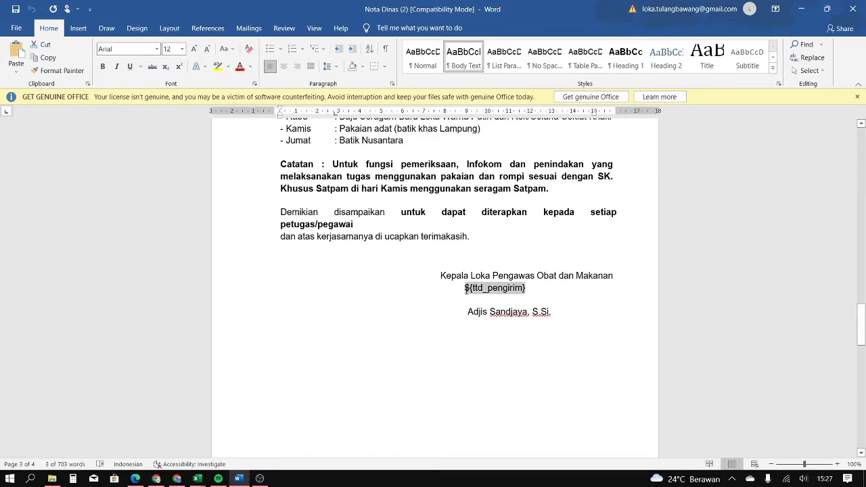
{"action": "left_click", "coordinate": [484, 298]}
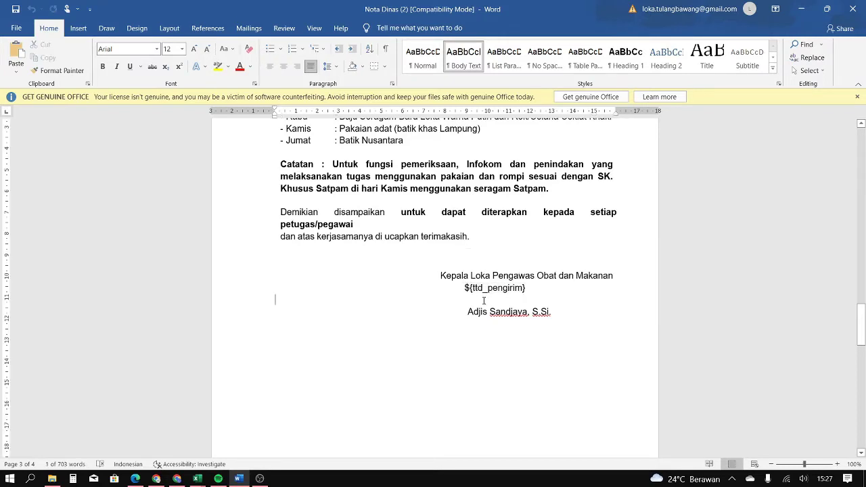
{"action": "key", "text": "BackSpace"}
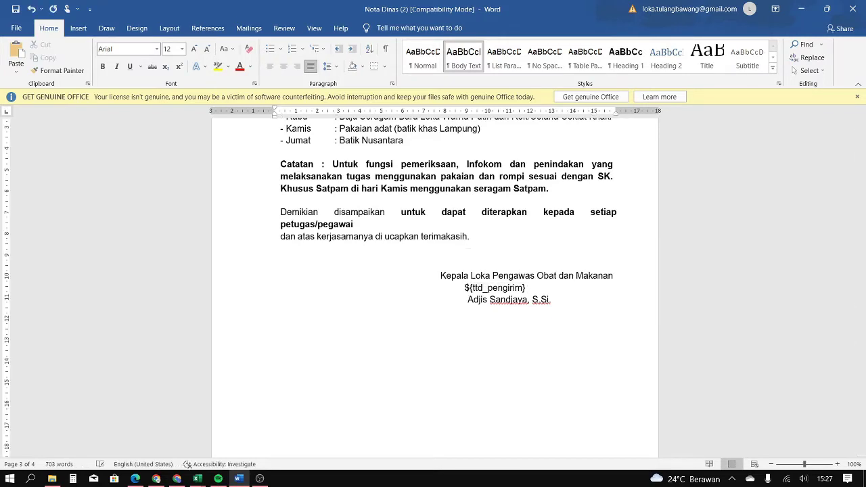
- Try the note "-> untuk TTE nya" beside the signature placeholder, remove it and copy ${ttd_pengirim}
{"action": "type", "text": "-> untuk TTE nya"}
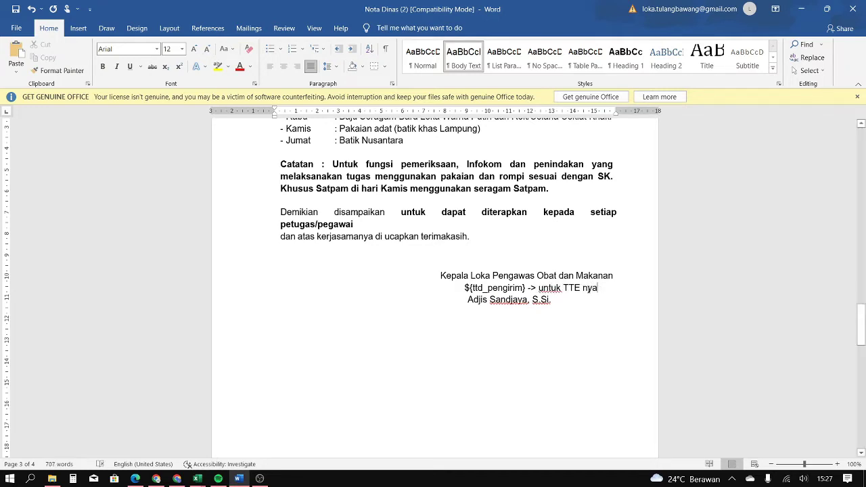
{"action": "left_click_drag", "start_coordinate": [599, 288], "coordinate": [465, 288]}
{"action": "key", "text": "ctrl+c"}
{"action": "key", "text": "BackSpace"}
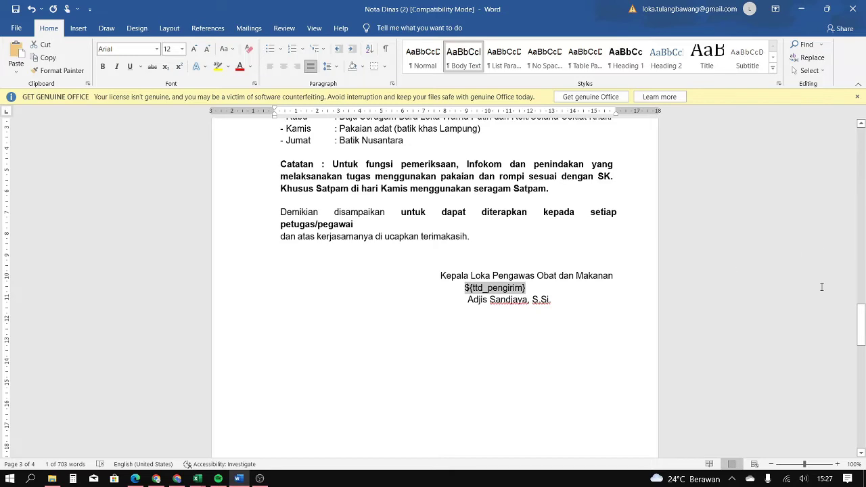
- Paste the copied ${ttd_pengirim} placeholder below the existing one on the memo's last page
{"action": "left_click_drag", "start_coordinate": [862, 323], "coordinate": [862, 368]}
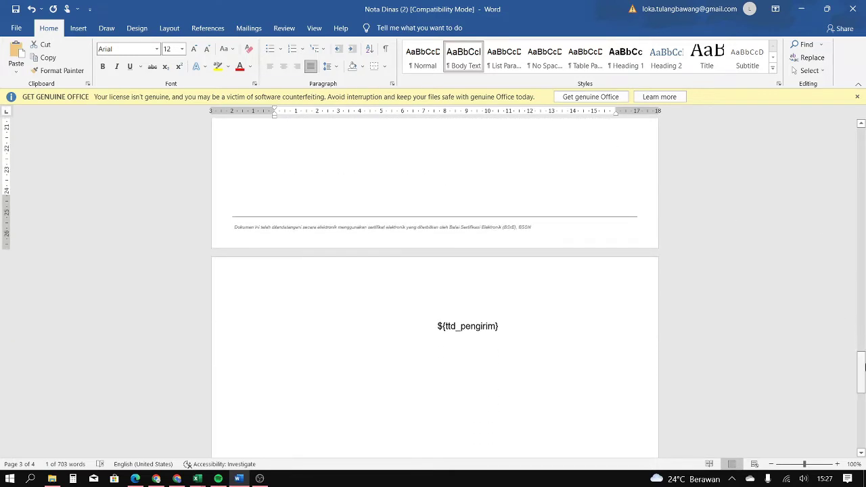
{"action": "left_click", "coordinate": [501, 329]}
{"action": "key", "text": "Return"}
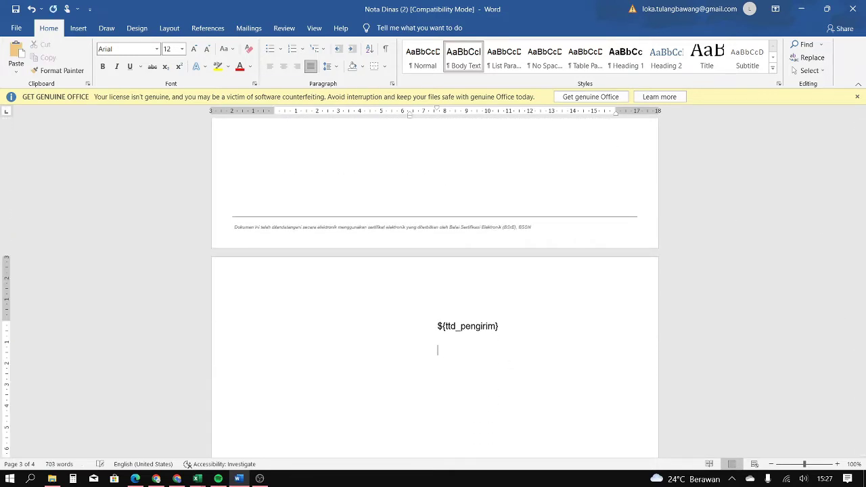
{"action": "key", "text": "ctrl+v"}
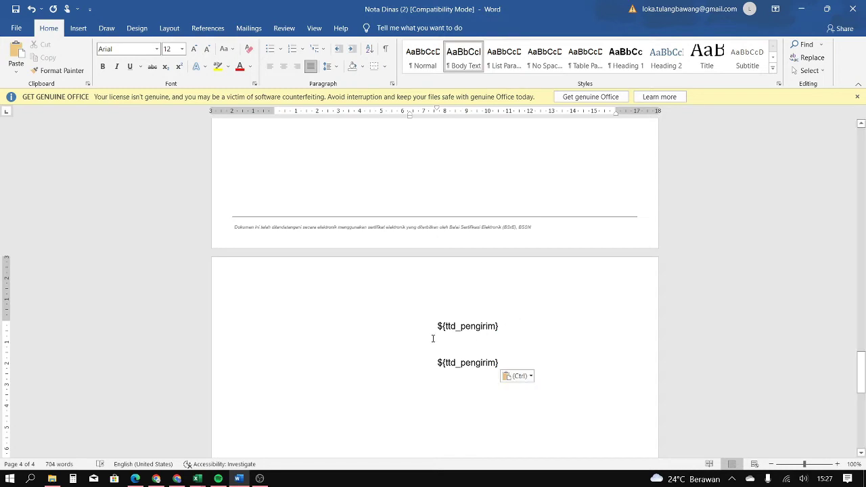
- Insert a table of four columns and two rows between the two placeholders and move it to the page's left margin
{"action": "left_click", "coordinate": [79, 28]}
{"action": "left_click", "coordinate": [81, 60]}
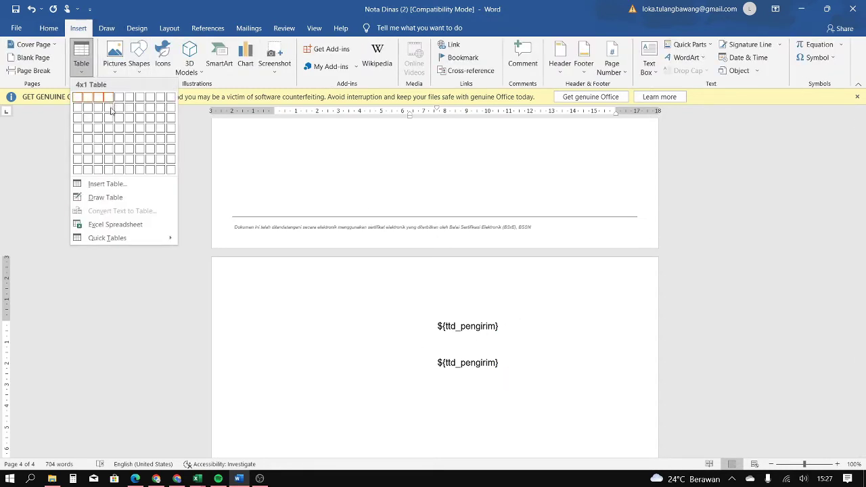
{"action": "left_click", "coordinate": [109, 108]}
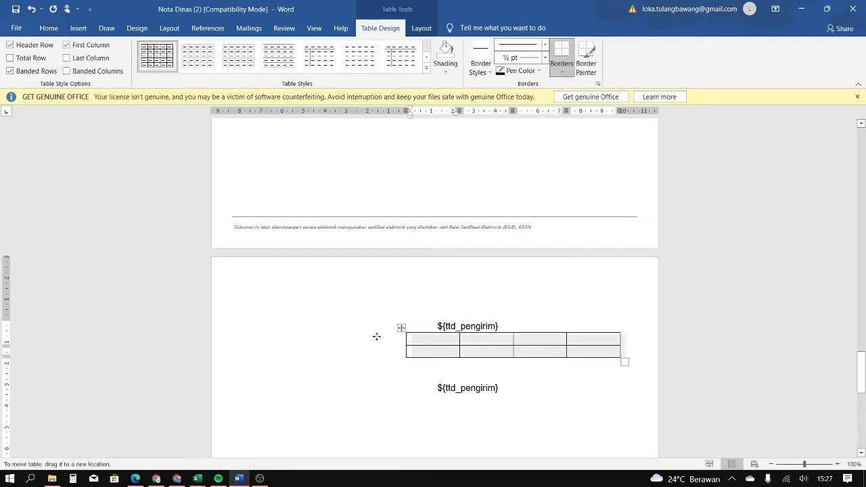
{"action": "left_click_drag", "start_coordinate": [377, 336], "coordinate": [251, 339]}
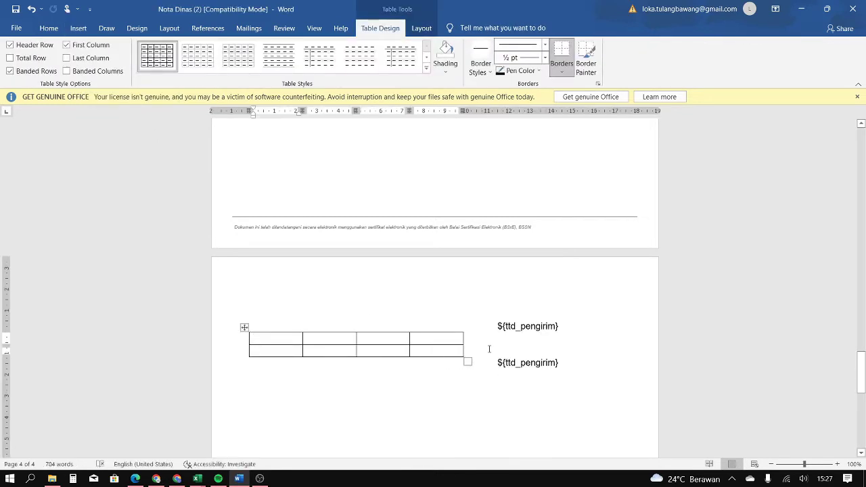
- Replace the upper ${ttd_pengirim} on the last page with "Lampiran" and slightly widen the table's last column
{"action": "left_click_drag", "start_coordinate": [557, 326], "coordinate": [497, 327]}
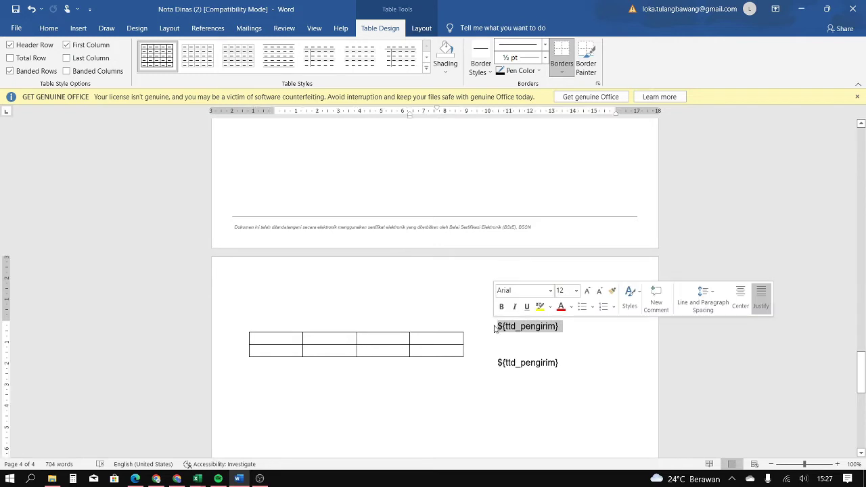
{"action": "key", "text": "Delete"}
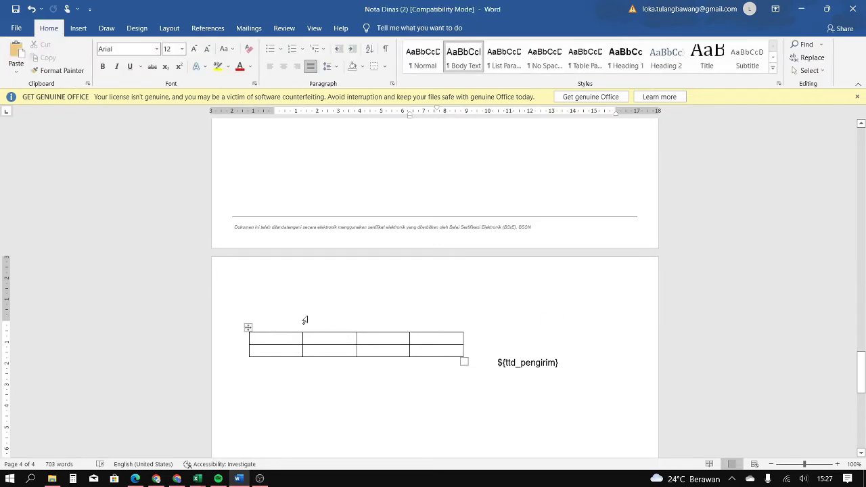
{"action": "type", "text": "Lampiran"}
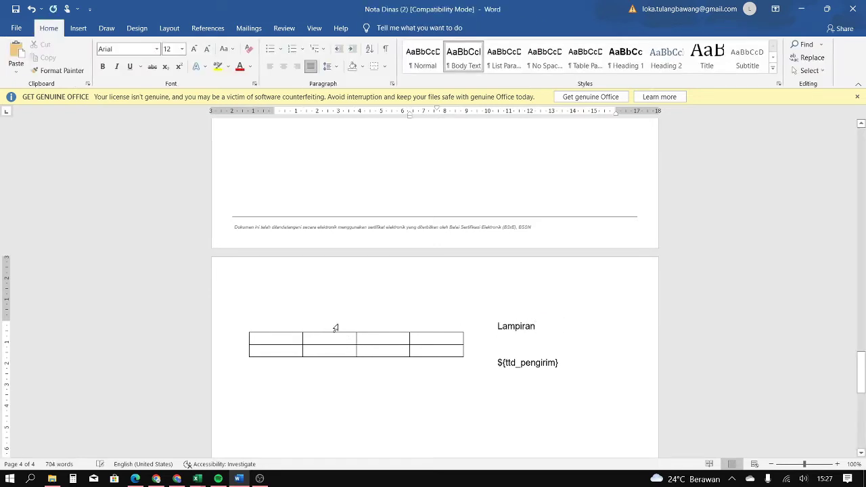
{"action": "left_click", "coordinate": [426, 337]}
{"action": "left_click_drag", "start_coordinate": [464, 110], "coordinate": [474, 128]}
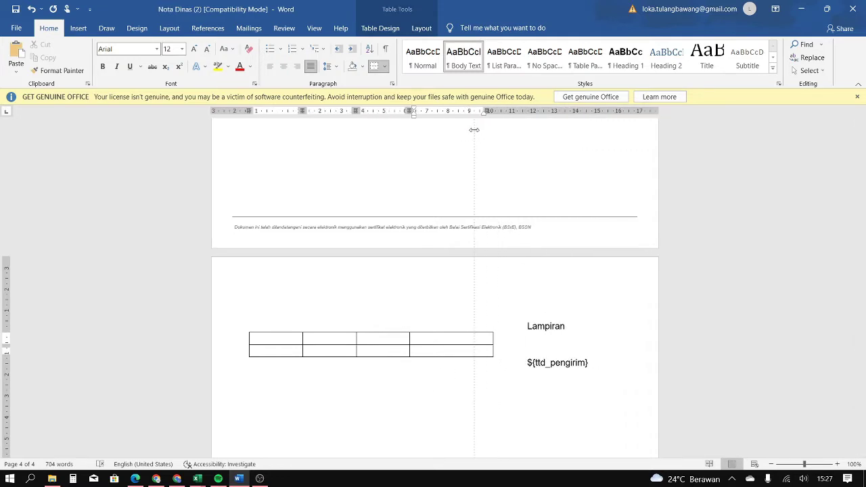
- Move the remaining ${ttd_pengirim} placeholder from beside the table to a line below it
{"action": "left_click_drag", "start_coordinate": [507, 363], "coordinate": [570, 363]}
{"action": "key", "text": "ctrl+c"}
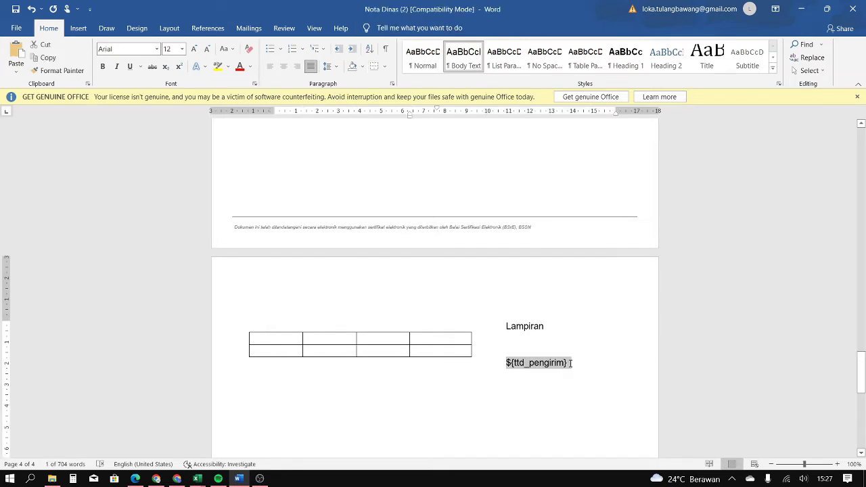
{"action": "key", "text": "Delete"}
{"action": "key", "text": "shift+Right"}
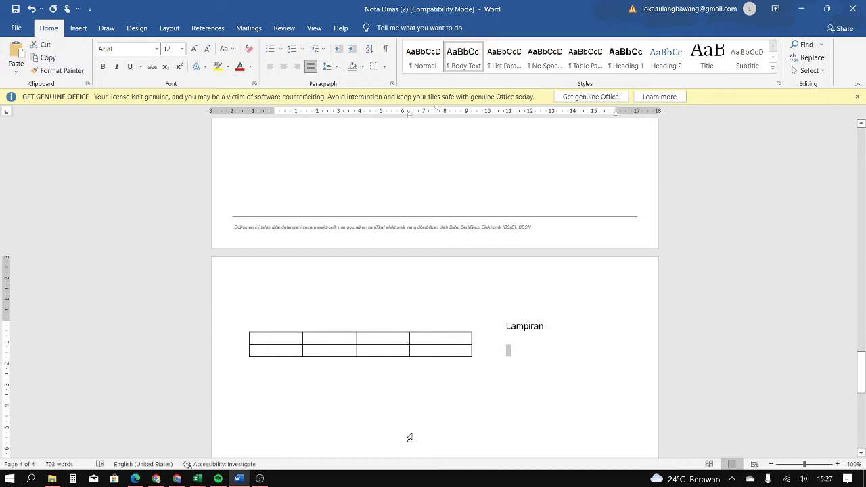
{"action": "left_click", "coordinate": [538, 377]}
{"action": "double_click", "coordinate": [257, 391]}
{"action": "left_click", "coordinate": [544, 354]}
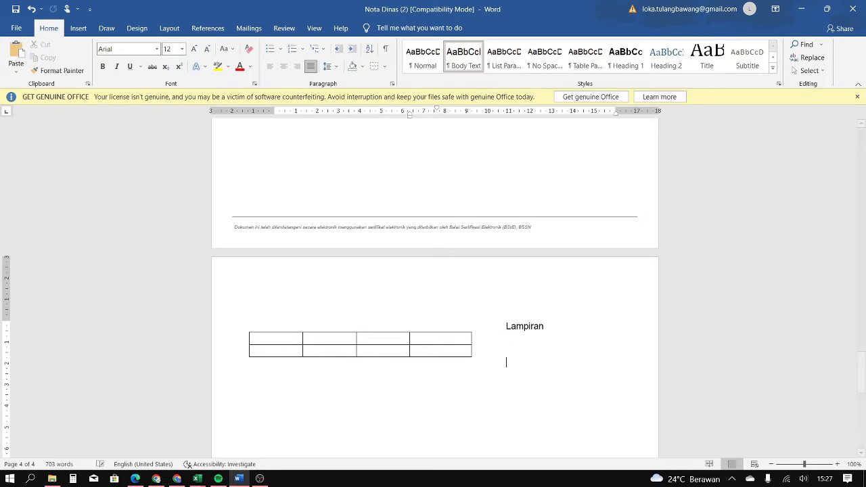
{"action": "key", "text": "ctrl+z"}
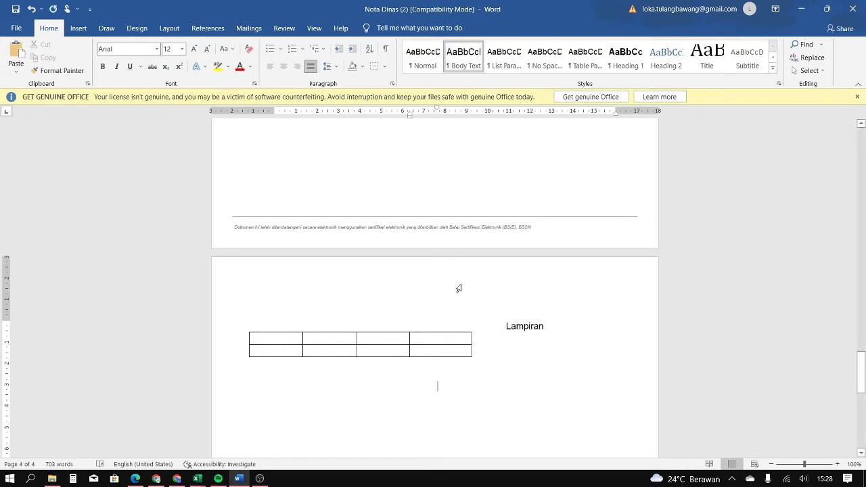
{"action": "key", "text": "ctrl+v"}
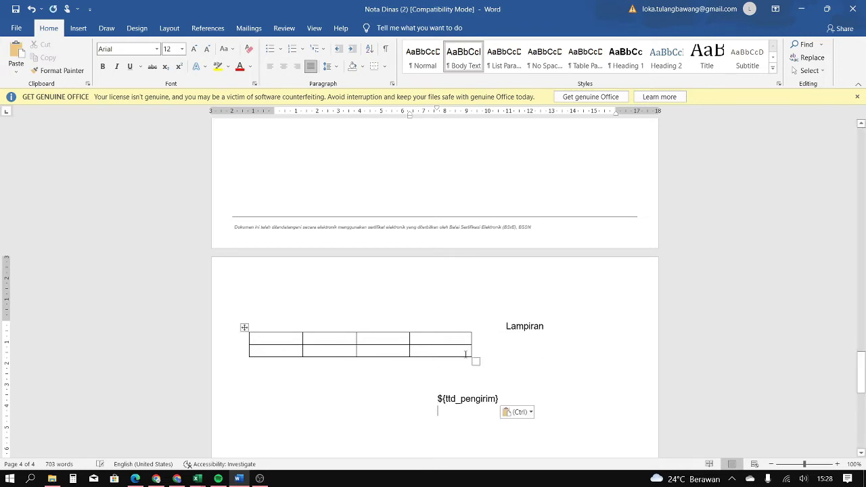
- Fill the table's header row with No, Nama, Jabatan and Ket
{"action": "type", "text": "No"}
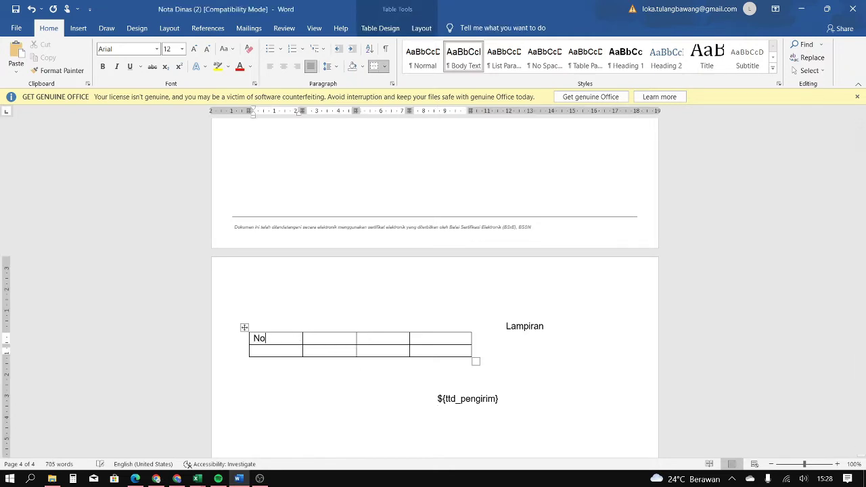
{"action": "key", "text": "Tab"}
{"action": "type", "text": "Nama"}
{"action": "key", "text": "Tab"}
{"action": "type", "text": "Jabata"}
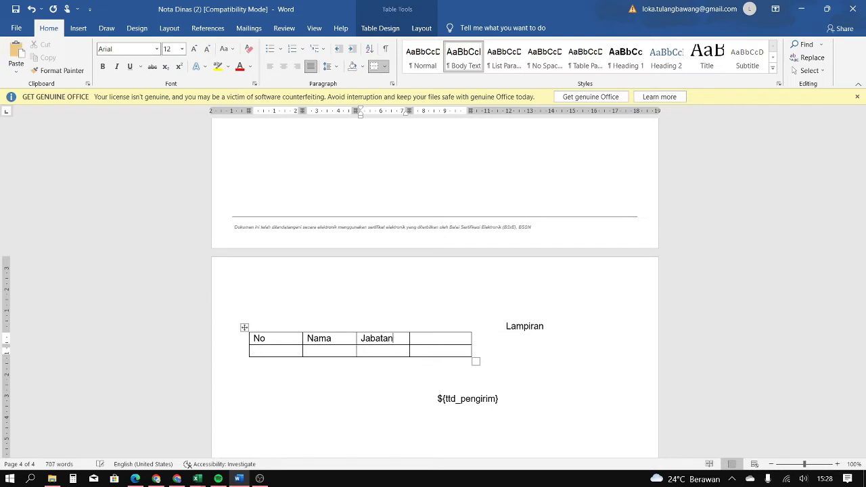
{"action": "type", "text": "n"}
{"action": "key", "text": "Tab"}
{"action": "type", "text": "Ket"}
{"action": "key", "text": "Tab"}
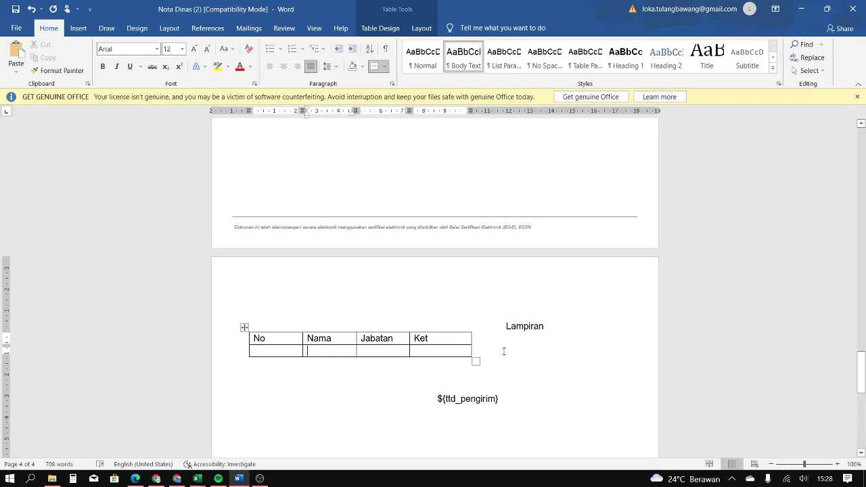
- Copy the signer's name line from the page 3 signature block and paste it below the last page's ${ttd_pengirim}
{"action": "left_click", "coordinate": [511, 409]}
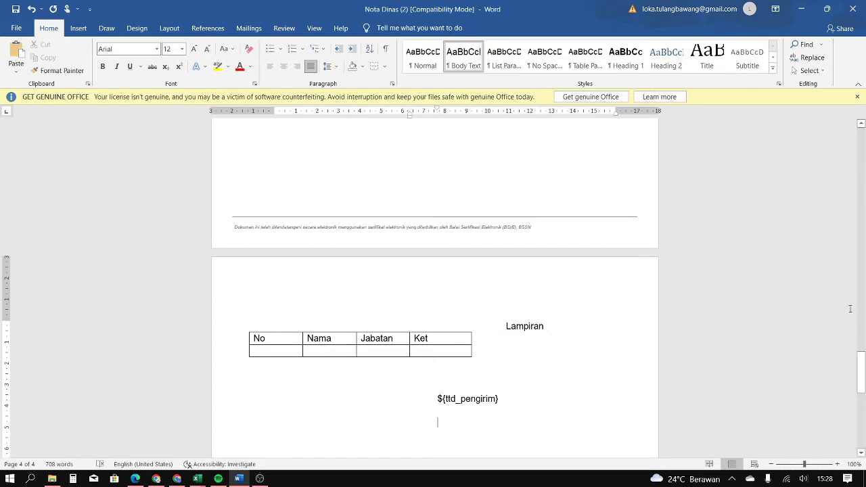
{"action": "left_click_drag", "start_coordinate": [861, 372], "coordinate": [861, 330]}
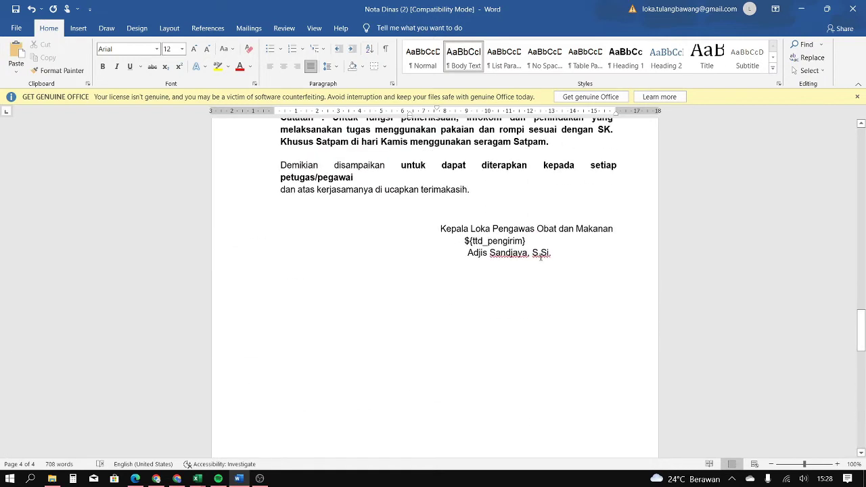
{"action": "triple_click", "coordinate": [507, 256]}
{"action": "key", "text": "ctrl+c"}
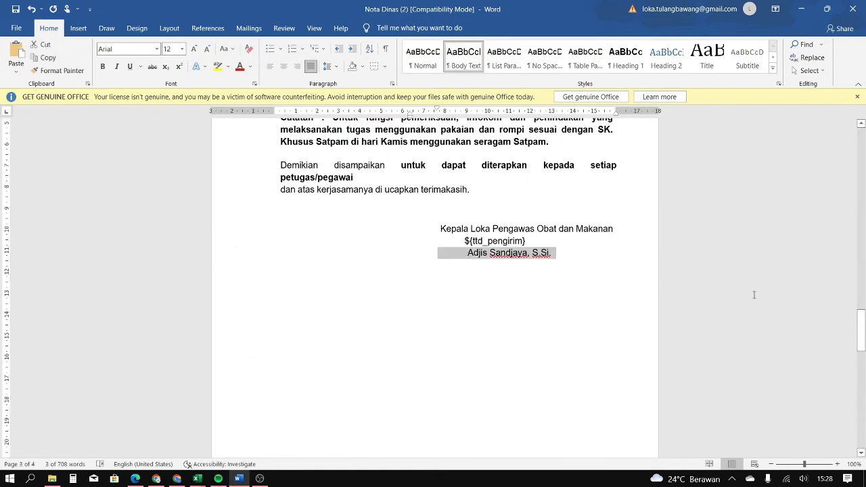
{"action": "left_click_drag", "start_coordinate": [861, 330], "coordinate": [861, 379]}
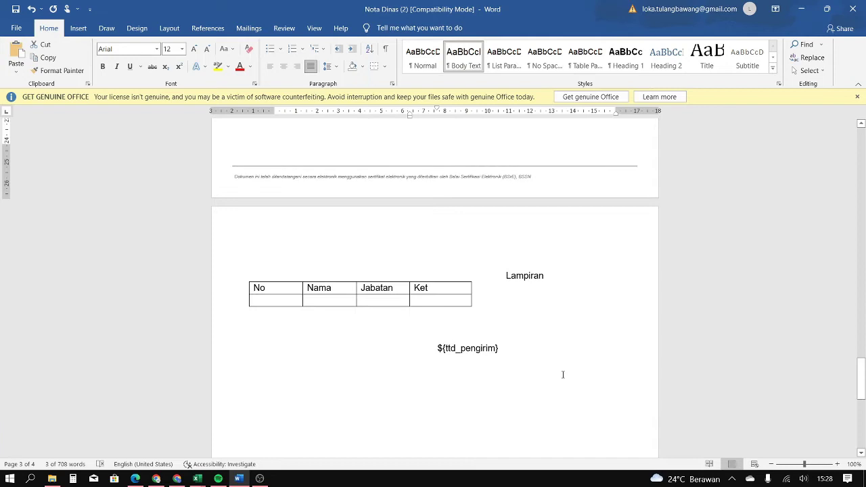
{"action": "left_click", "coordinate": [468, 369]}
{"action": "key", "text": "ctrl+v"}
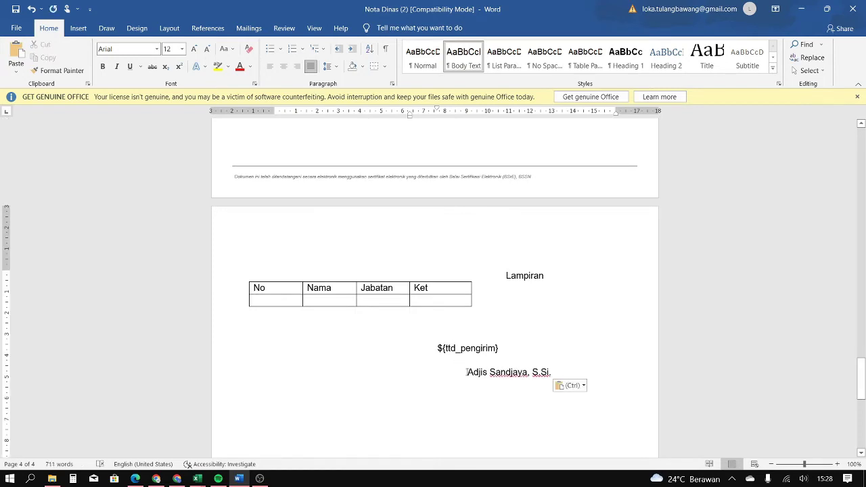
- Delete the leading spaces before the pasted signer's name to align it with the ${ttd_pengirim} placeholder
{"action": "key", "text": "Home"}
{"action": "key", "text": "BackSpace"}
{"action": "key", "text": "BackSpace"}
{"action": "key", "text": "BackSpace"}
{"action": "key", "text": "BackSpace"}
{"action": "key", "text": "BackSpace"}
{"action": "key", "text": "BackSpace"}
{"action": "key", "text": "BackSpace"}
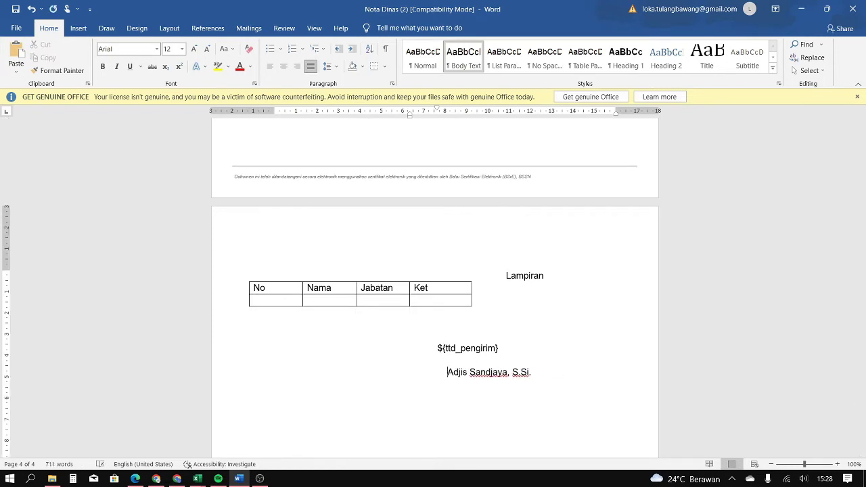
{"action": "key", "text": "BackSpace"}
{"action": "key", "text": "BackSpace"}
{"action": "key", "text": "BackSpace"}
{"action": "key", "text": "BackSpace"}
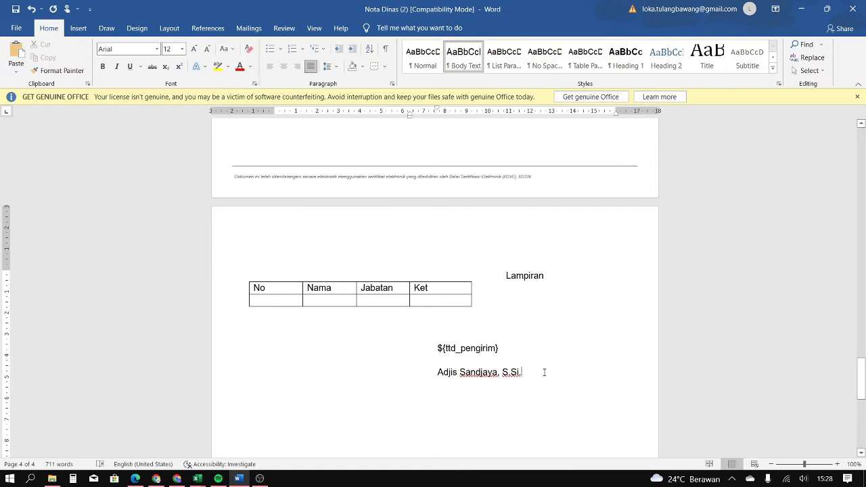
- Below the signer's name on the last page, write the note "(TTE bisa dilakukan lebih dari 1 halaman tinggal copas rumus"
{"action": "key", "text": "Return"}
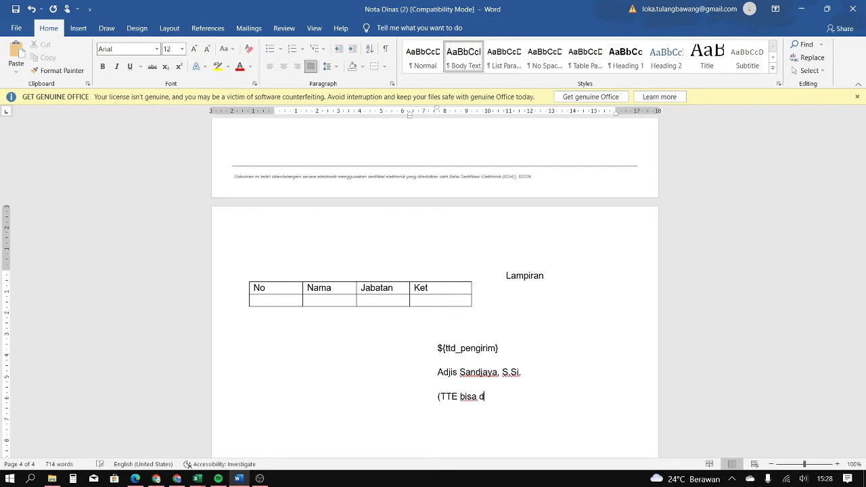
{"action": "type", "text": "akukan lebih dari 1 h"}
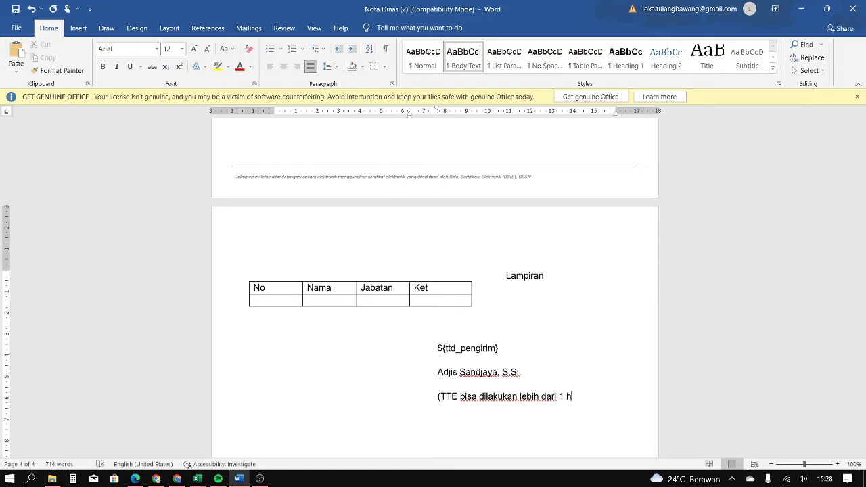
{"action": "type", "text": "alaman tinggal co"}
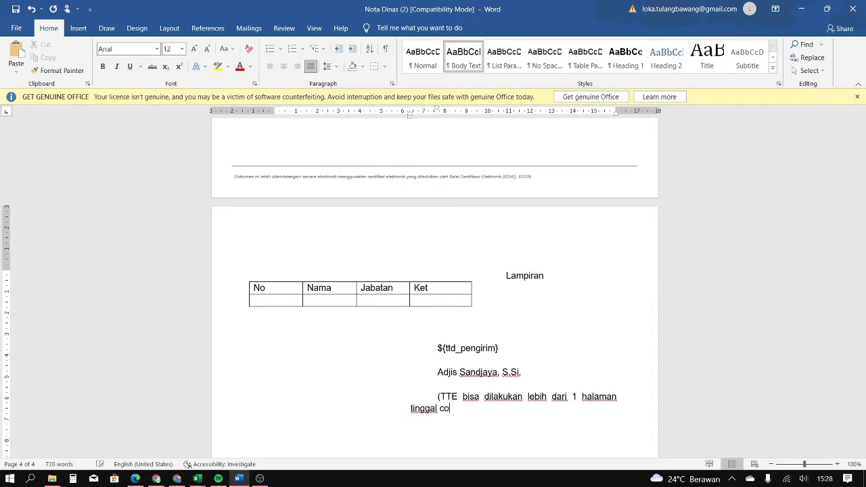
{"action": "type", "text": "pas rumus"}
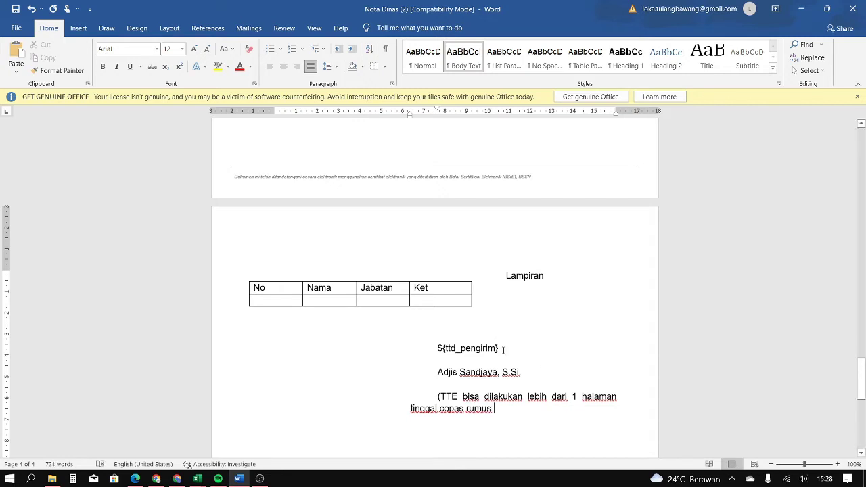
- Copy the ${ttd_pengirim} placeholder from above the signer's name to the end of the note, adding a closing parenthesis
{"action": "left_click_drag", "start_coordinate": [504, 350], "coordinate": [438, 353]}
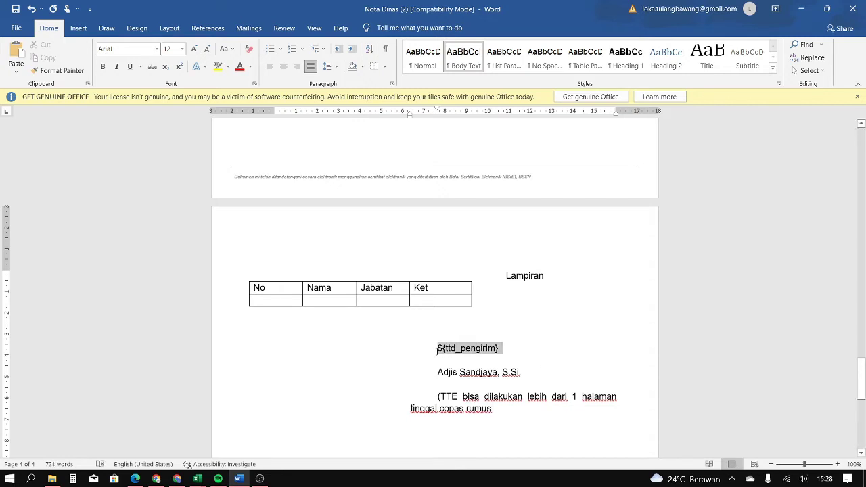
{"action": "key", "text": "ctrl+c"}
{"action": "left_click", "coordinate": [502, 409]}
{"action": "key", "text": "ctrl+v"}
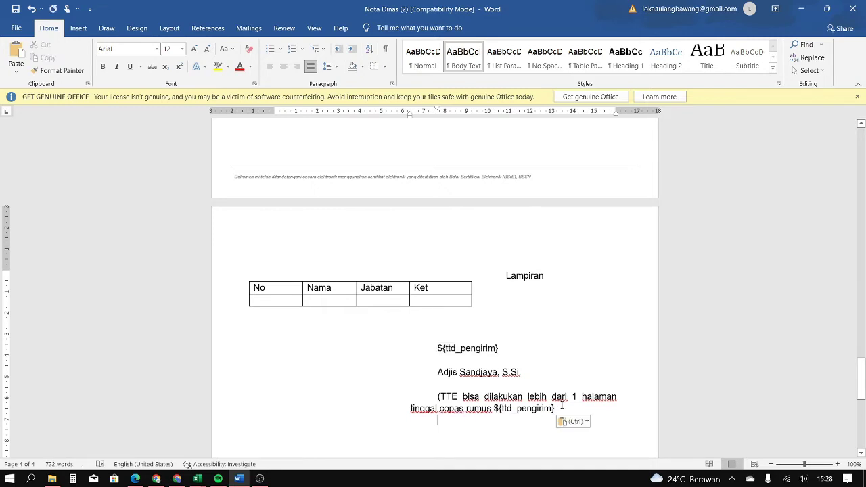
{"action": "type", "text": ")"}
- Remove the indents before the TTE note so that it starts at the page's text margin
{"action": "left_click", "coordinate": [438, 397]}
{"action": "key", "text": "BackSpace"}
{"action": "key", "text": "BackSpace"}
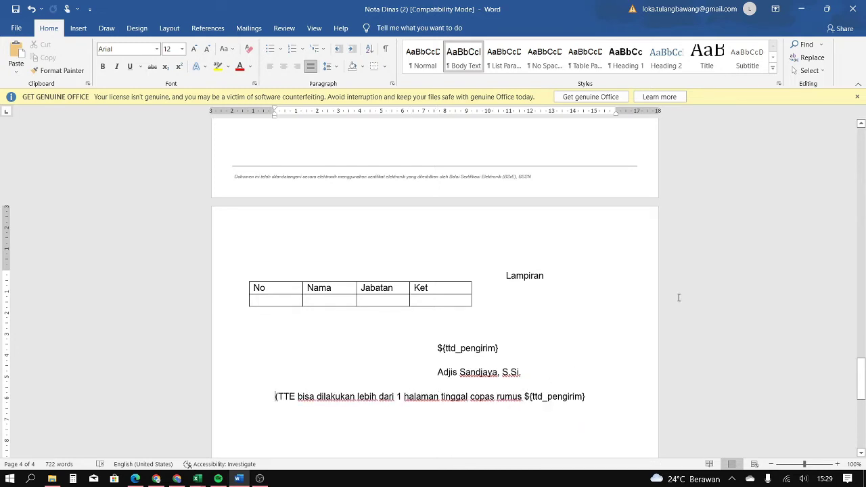
- Switch to the SRIKANDI form in the browser and choose the Nota Dinas (2) document again as File Naskah
{"action": "left_click", "coordinate": [803, 6]}
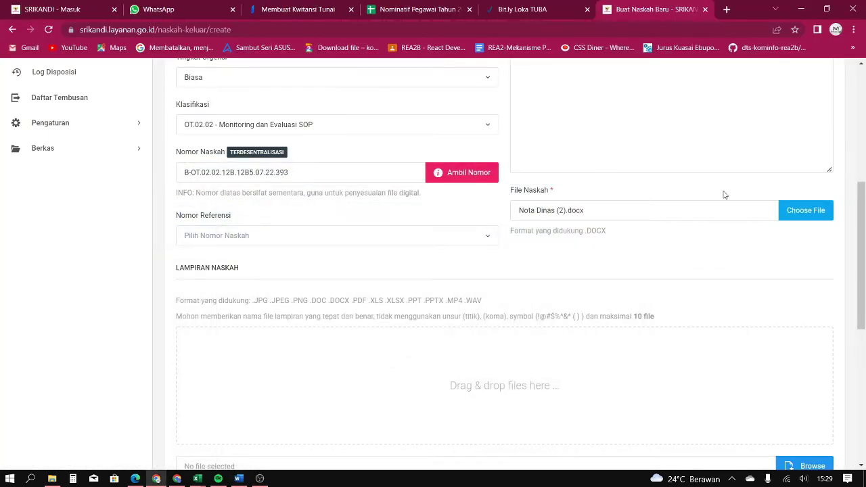
{"action": "left_click", "coordinate": [623, 219]}
{"action": "left_click", "coordinate": [171, 95]}
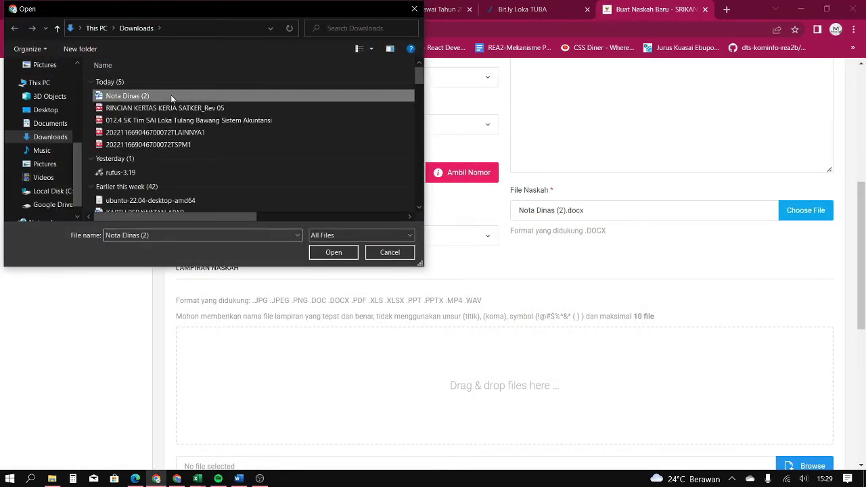
{"action": "left_click", "coordinate": [334, 253]}
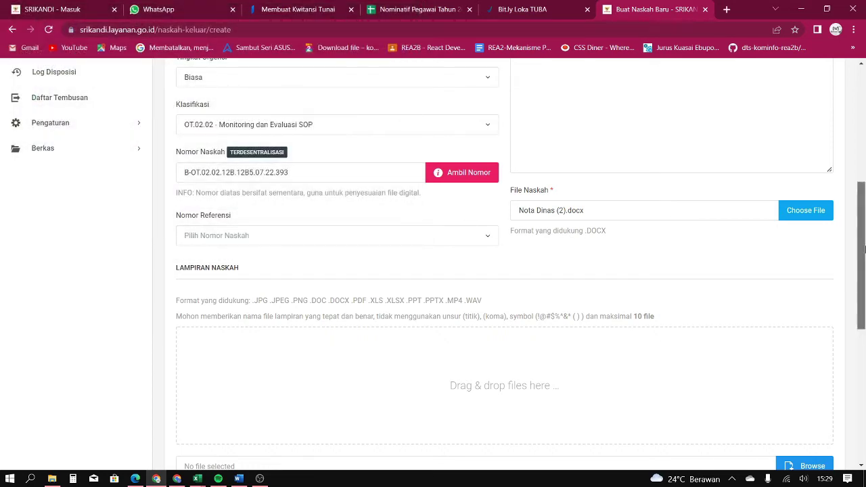
{"action": "scroll", "coordinate": [348, 398], "scroll_direction": "down", "scroll_amount": 1}
{"action": "left_click", "coordinate": [239, 481]}
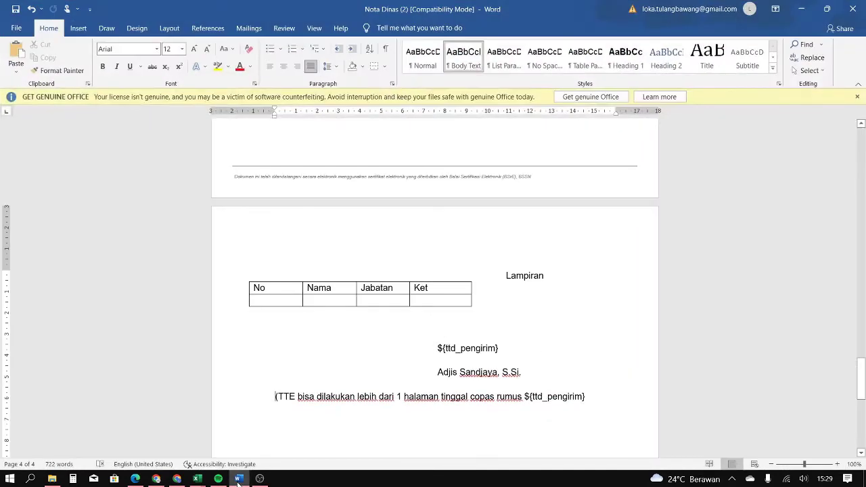
{"action": "left_click", "coordinate": [238, 481]}
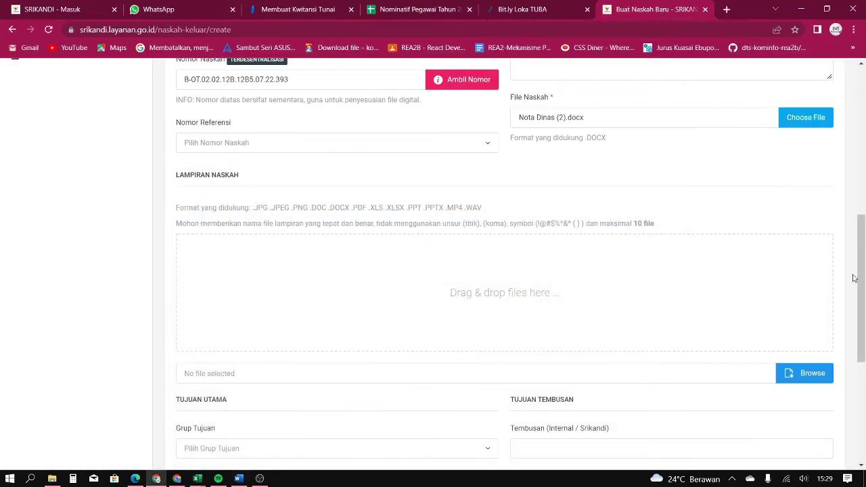
- Choose Eksternal BPOM - Badan Pengawas Obat dan Makanan as the Utama (Internal / Srikandi) recipient
{"action": "scroll", "coordinate": [855, 278], "scroll_direction": "down", "scroll_amount": 2}
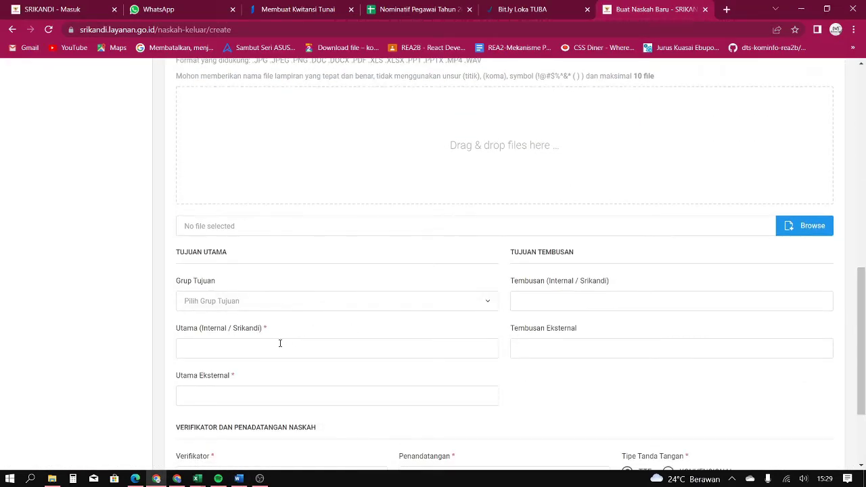
{"action": "left_click", "coordinate": [270, 346]}
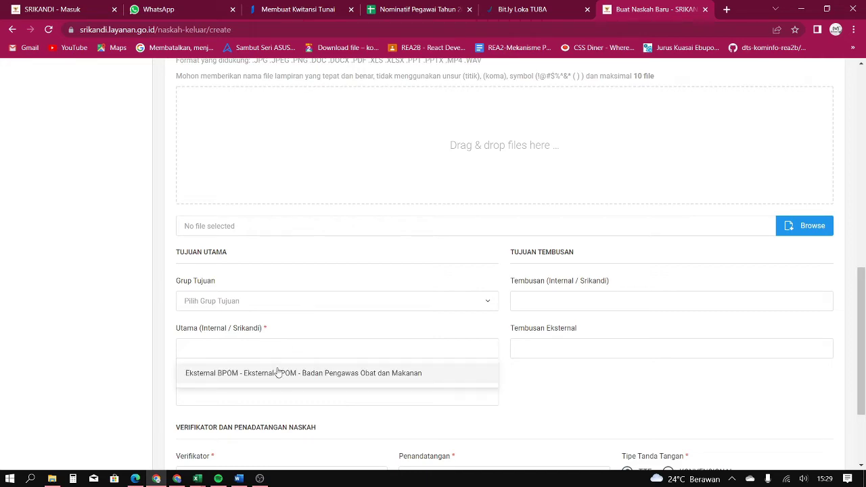
{"action": "left_click", "coordinate": [277, 373]}
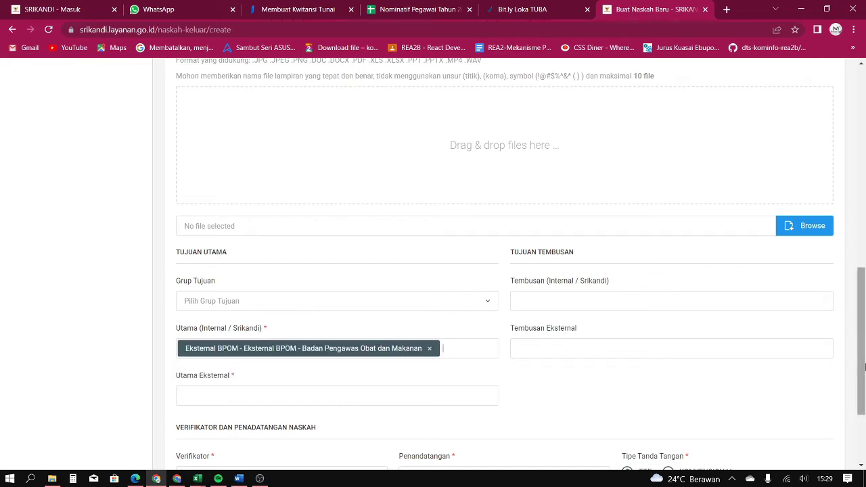
- Expand the Pengaturan section of the site navigation to reach its Daftar Tujuan entry
{"action": "left_click_drag", "start_coordinate": [860, 365], "coordinate": [840, 223]}
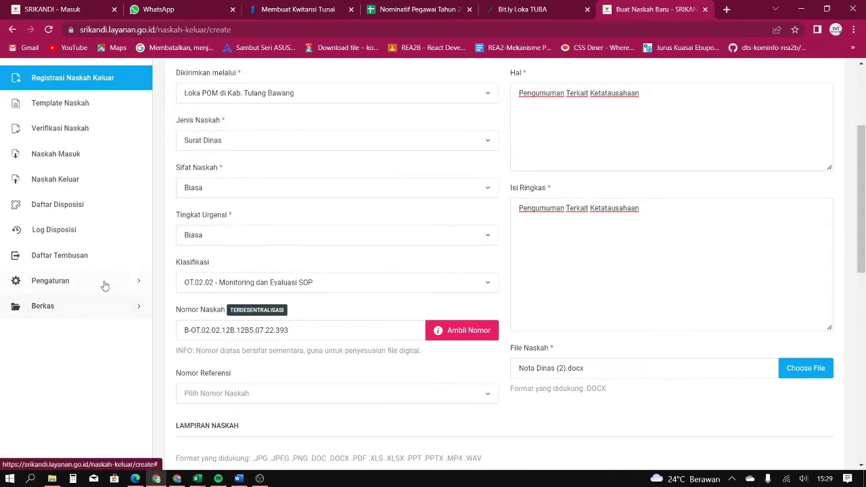
{"action": "left_click", "coordinate": [47, 280]}
{"action": "left_click_drag", "start_coordinate": [865, 214], "coordinate": [865, 255]}
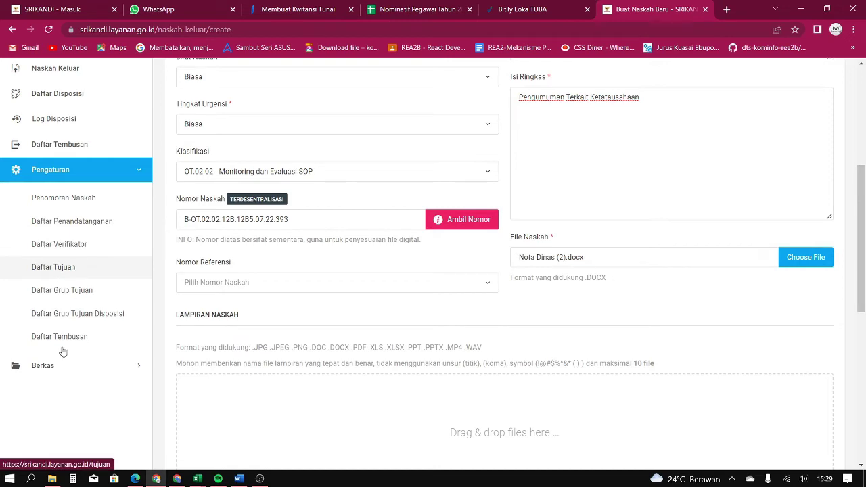
- Open Notepad, write "untuk Tujuan bisa dibuat di menu pengaturan -> daftar Tujuan", and minimize it
{"action": "left_click", "coordinate": [31, 479]}
{"action": "type", "text": "notepad"}
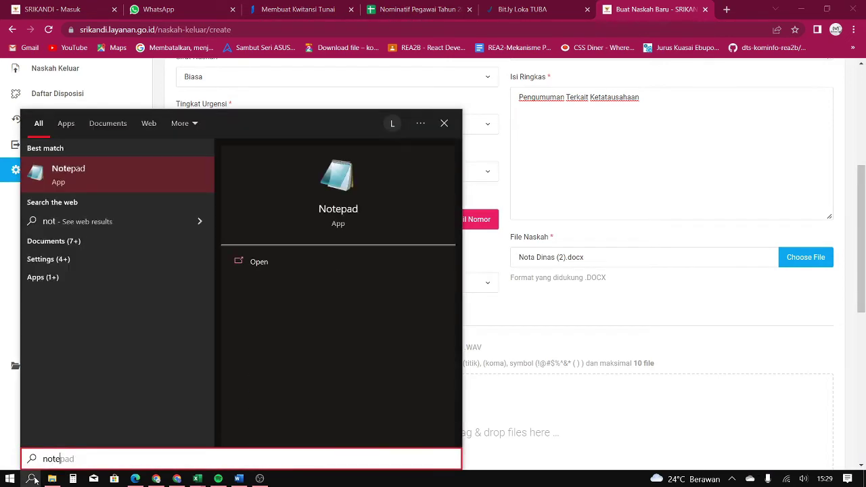
{"action": "left_click", "coordinate": [351, 167]}
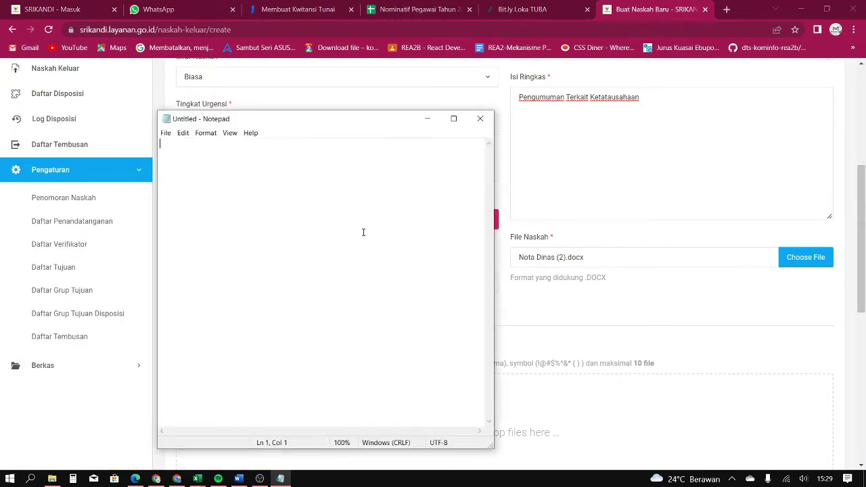
{"action": "type", "text": "u"}
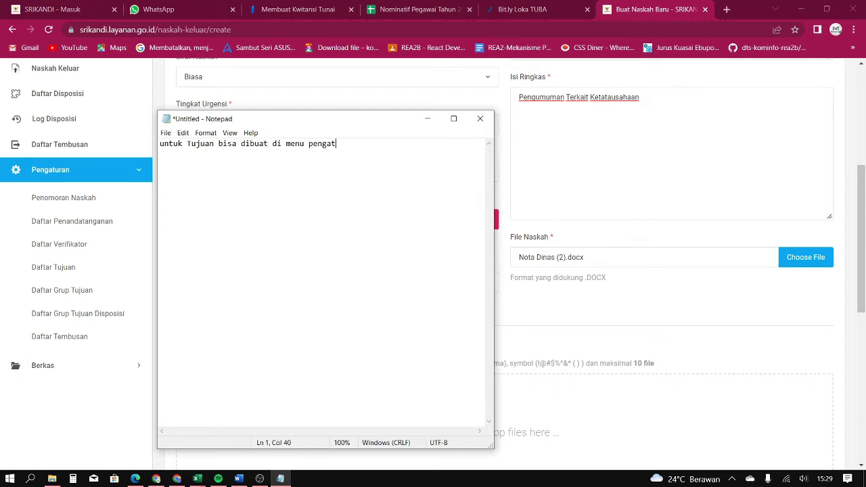
{"action": "type", "text": "uran -> daftar Tujuan"}
{"action": "left_click", "coordinate": [428, 118]}
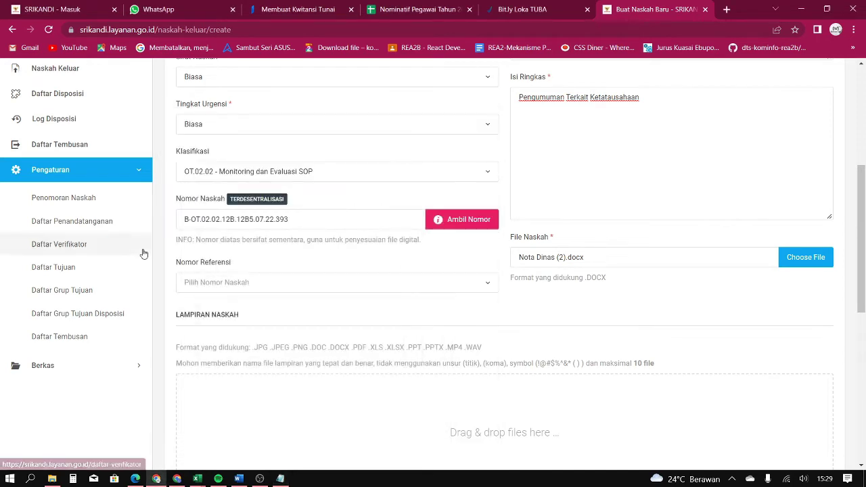
- Open the Daftar Tujuan page in a separate browser tab and switch to it
{"action": "right_click", "coordinate": [72, 269]}
{"action": "left_click", "coordinate": [93, 274]}
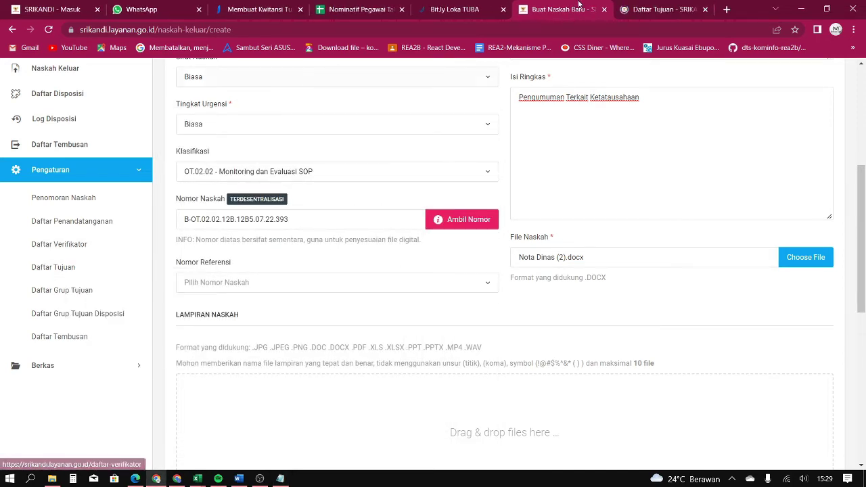
{"action": "left_click", "coordinate": [682, 7]}
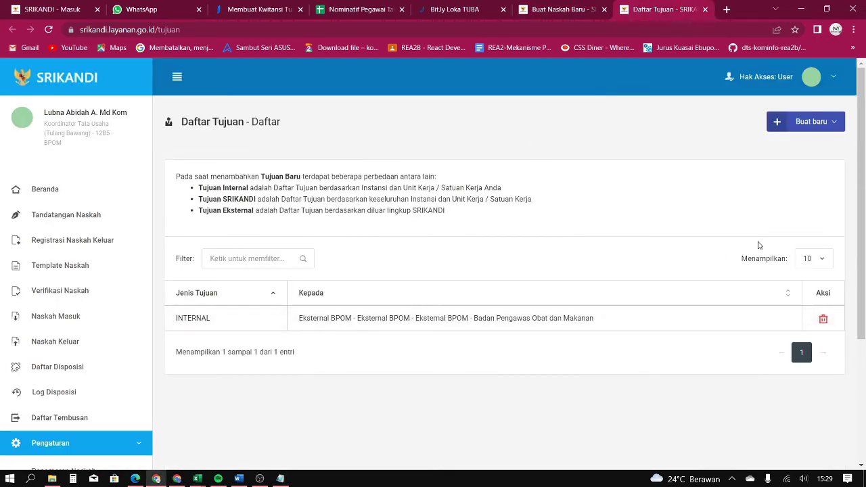
- Create a new Tujuan Internal with BIRO UMUM as the unit and the Kepala Biro Umum as Pengguna, and save it
{"action": "left_click", "coordinate": [790, 120]}
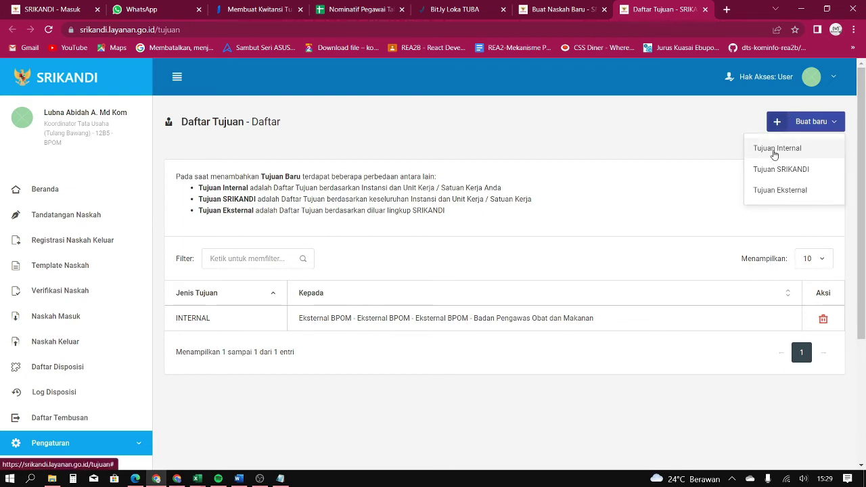
{"action": "left_click", "coordinate": [775, 154]}
{"action": "left_click", "coordinate": [423, 143]}
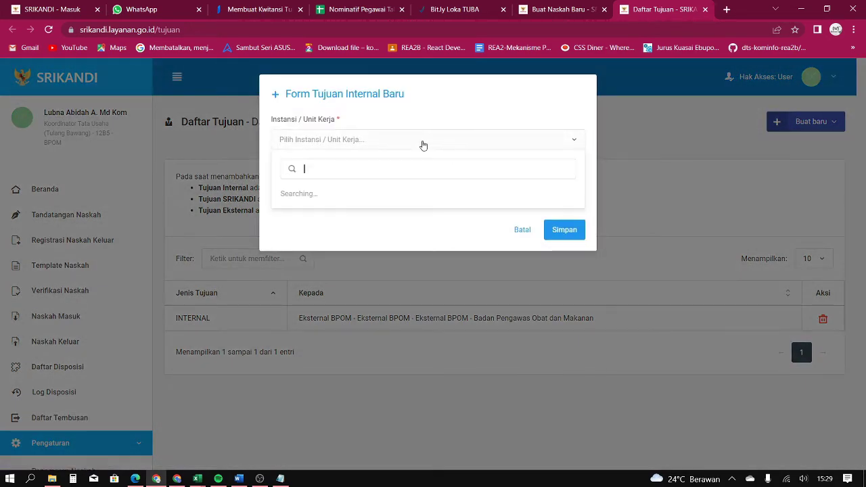
{"action": "type", "text": "biro umum"}
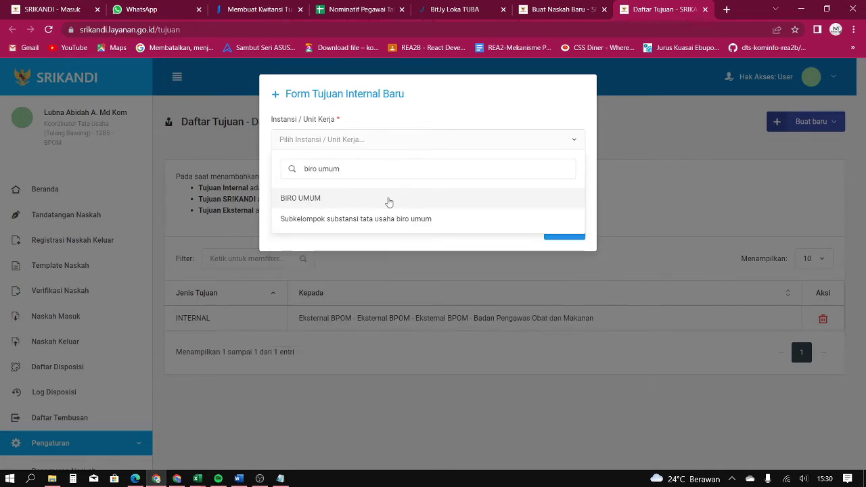
{"action": "left_click", "coordinate": [355, 203]}
{"action": "left_click", "coordinate": [327, 190]}
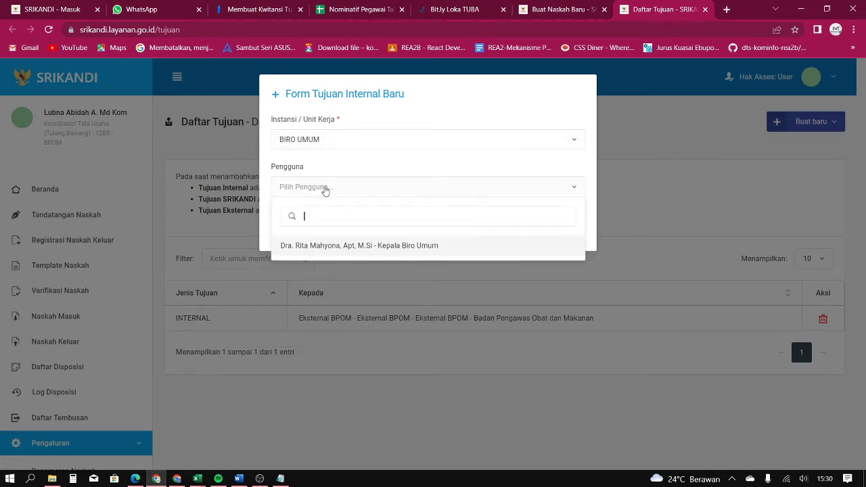
{"action": "left_click", "coordinate": [339, 243]}
{"action": "left_click", "coordinate": [571, 230]}
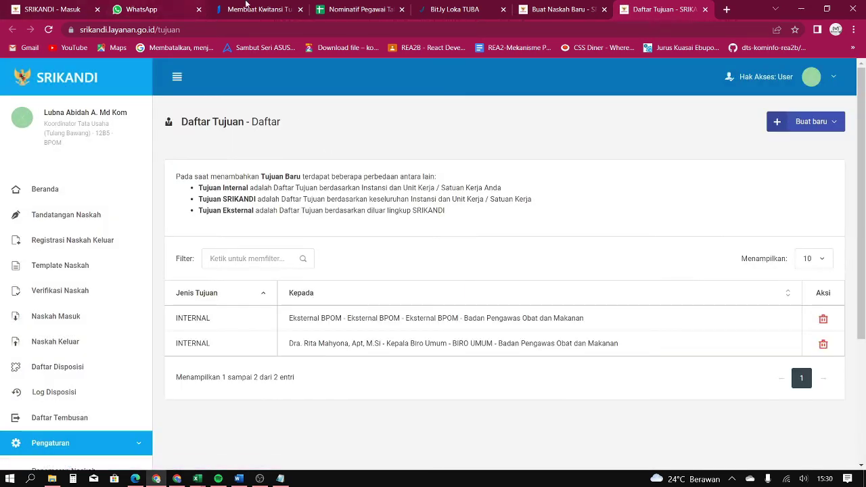
- Back in the Buat Naskah Baru form, replace the Eksternal BPOM recipient under Utama (Internal / Srikandi) with the BIRO UMUM one
{"action": "left_click", "coordinate": [573, 5]}
{"action": "left_click_drag", "start_coordinate": [861, 244], "coordinate": [862, 310]}
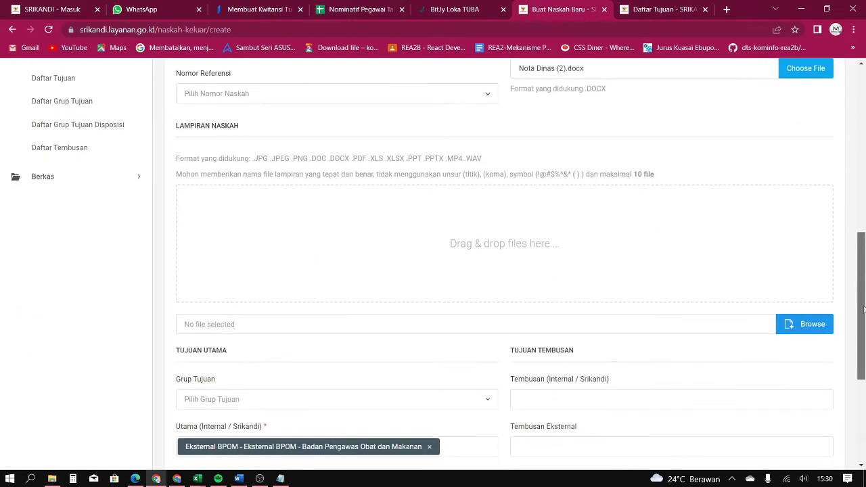
{"action": "left_click", "coordinate": [429, 448]}
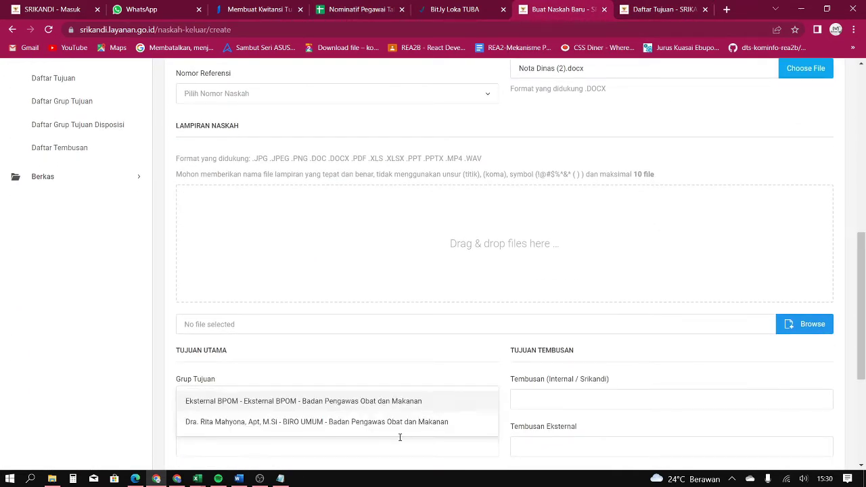
{"action": "left_click", "coordinate": [289, 423]}
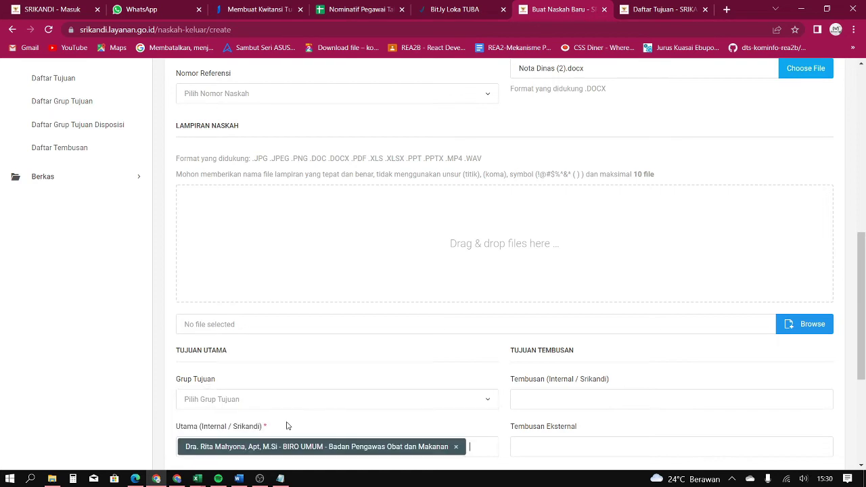
- Set the Verifikator to the Koordinator Tata Usaha (Tulang Bawang) and the Penandatangan to Kepala Loka POM di Kab. Tulang Bawang
{"action": "left_click_drag", "start_coordinate": [860, 317], "coordinate": [864, 354]}
{"action": "scroll", "coordinate": [865, 353], "scroll_direction": "down", "scroll_amount": 1}
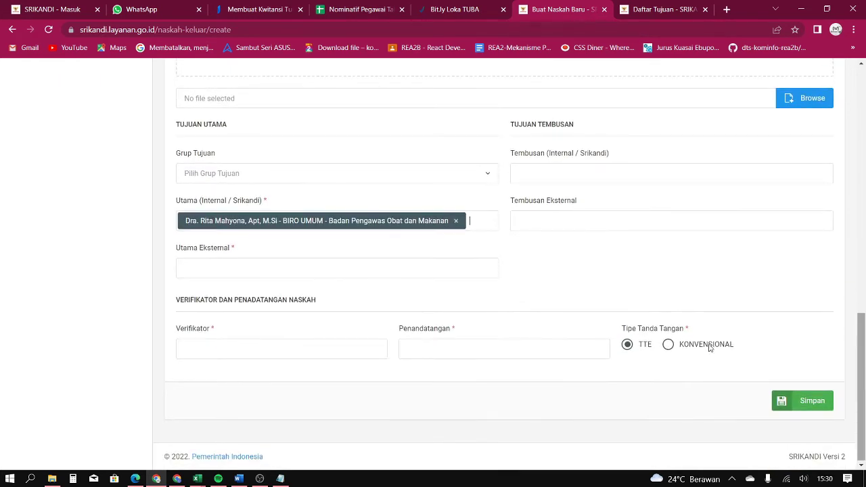
{"action": "left_click", "coordinate": [281, 352]}
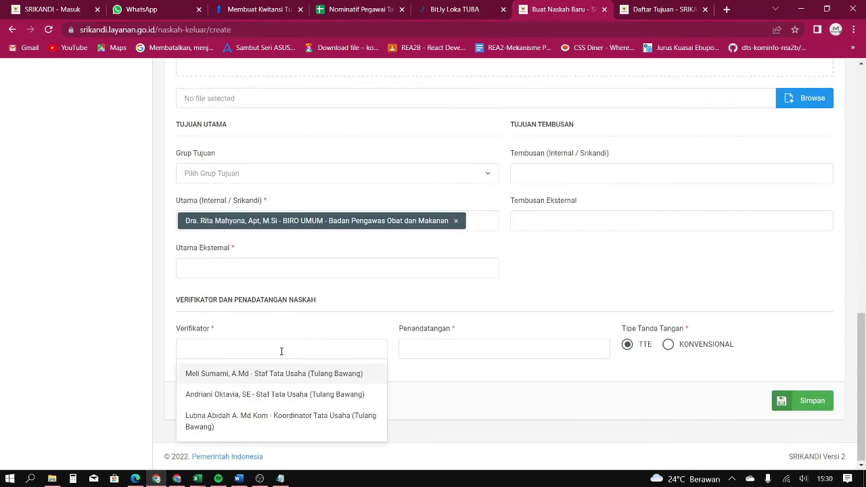
{"action": "left_click", "coordinate": [262, 421]}
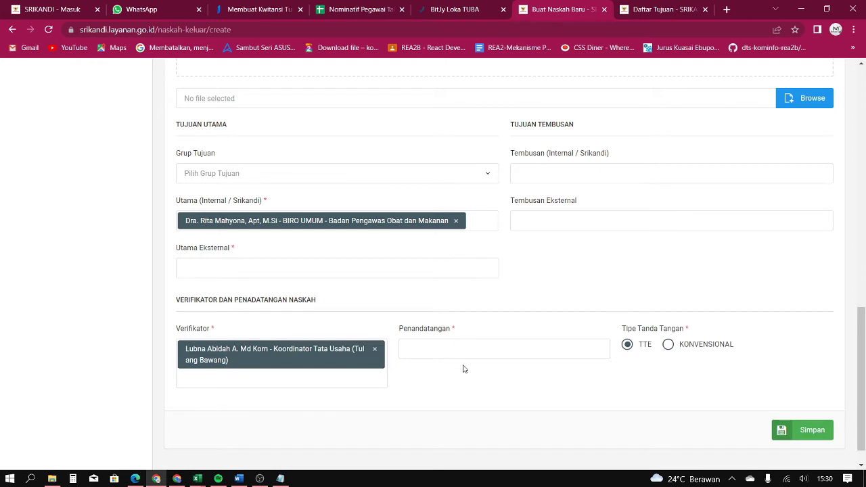
{"action": "left_click", "coordinate": [441, 350]}
{"action": "left_click", "coordinate": [458, 385]}
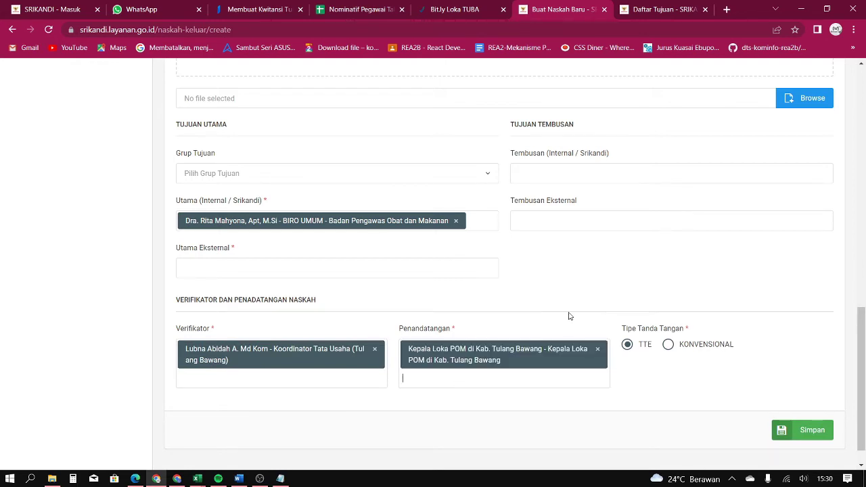
- Save the new outgoing letter and check its verifier, signer, sending and filing statuses in the Naskah Keluar list
{"action": "left_click", "coordinate": [796, 434]}
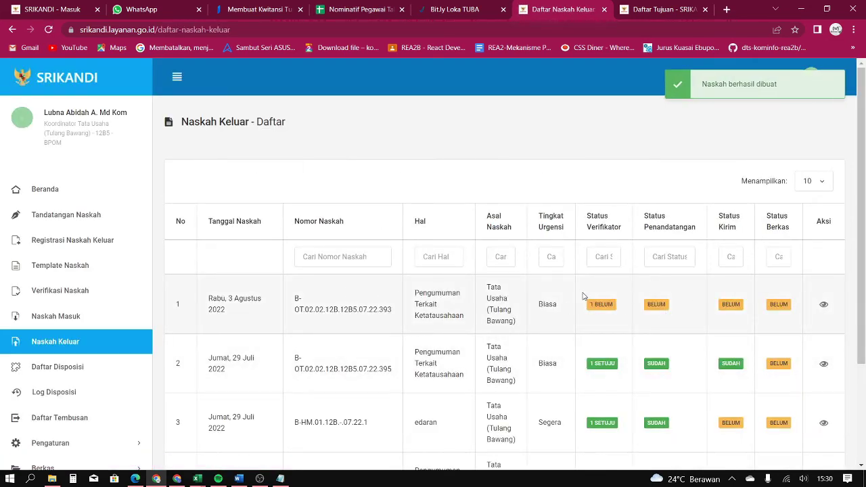
{"action": "left_click_drag", "start_coordinate": [584, 295], "coordinate": [820, 307]}
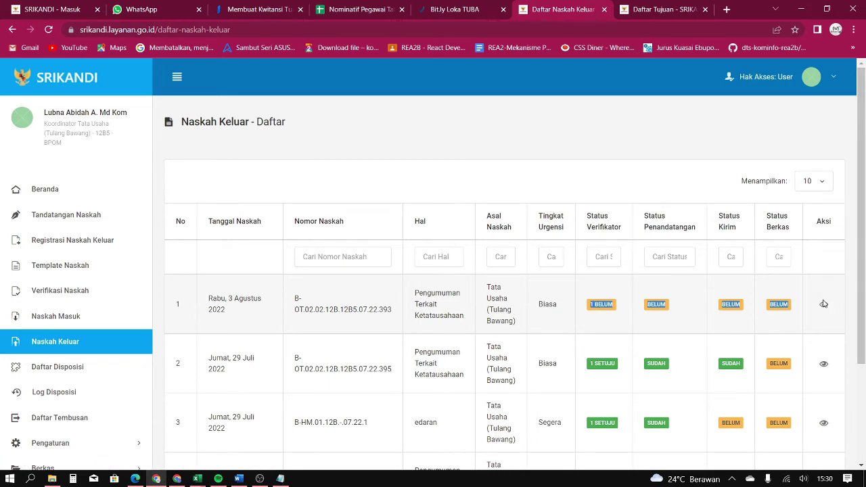
{"action": "left_click_drag", "start_coordinate": [581, 218], "coordinate": [618, 309]}
{"action": "left_click_drag", "start_coordinate": [623, 232], "coordinate": [588, 213]}
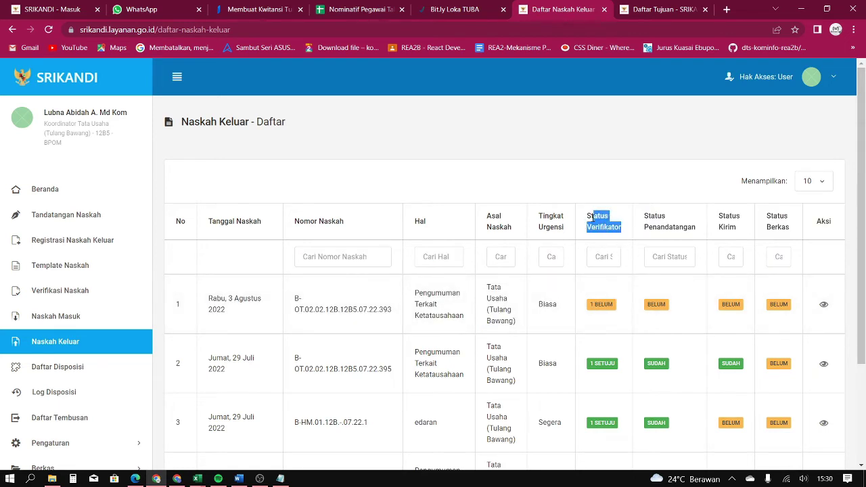
{"action": "left_click", "coordinate": [588, 306]}
{"action": "left_click_drag", "start_coordinate": [588, 306], "coordinate": [619, 306]}
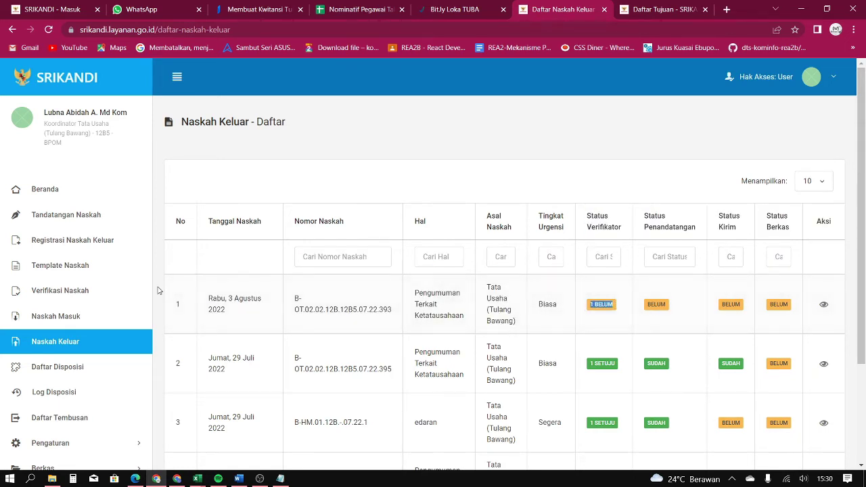
- Open the detail page of the 3 Agustus 2022 letter under Verifikasi Naskah and download its file
{"action": "left_click", "coordinate": [52, 291]}
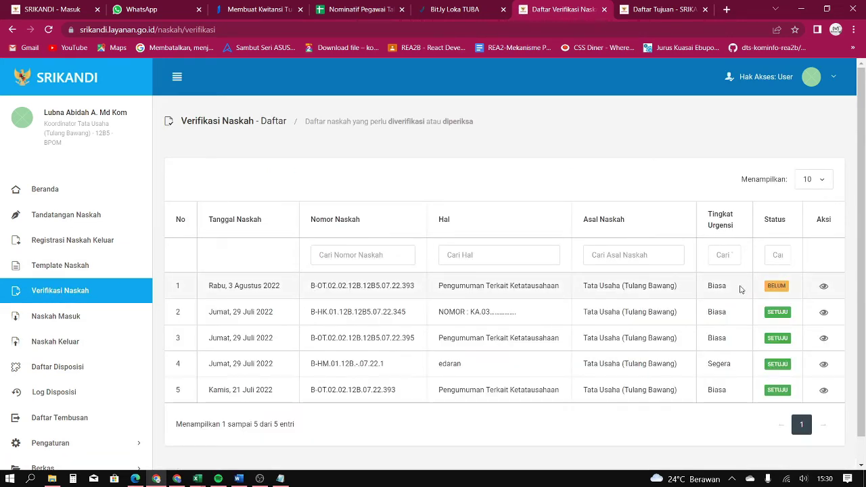
{"action": "left_click", "coordinate": [825, 286]}
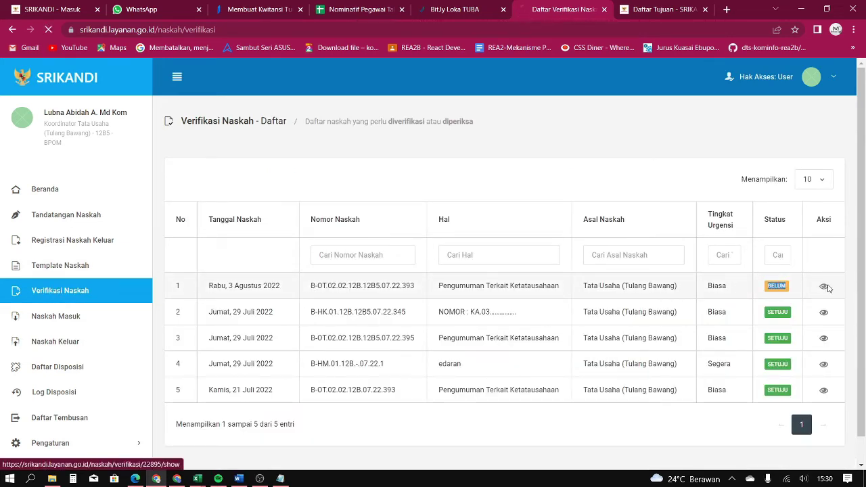
{"action": "left_click_drag", "start_coordinate": [864, 135], "coordinate": [864, 161]}
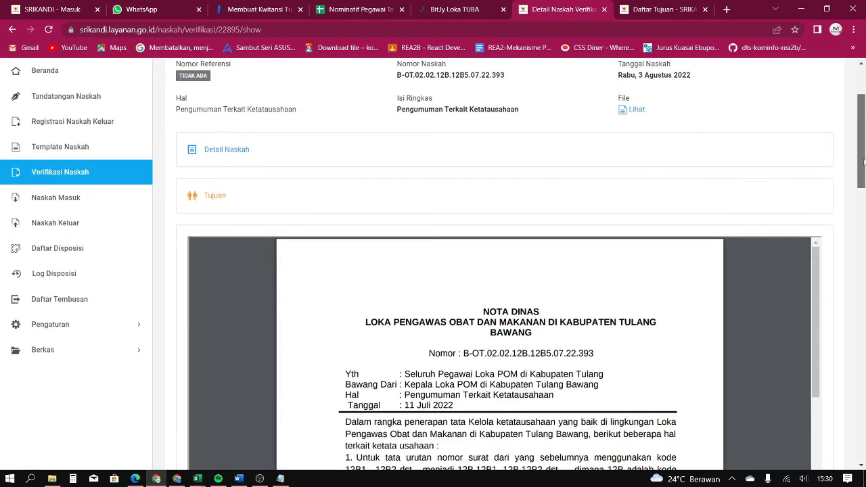
{"action": "left_click", "coordinate": [633, 112]}
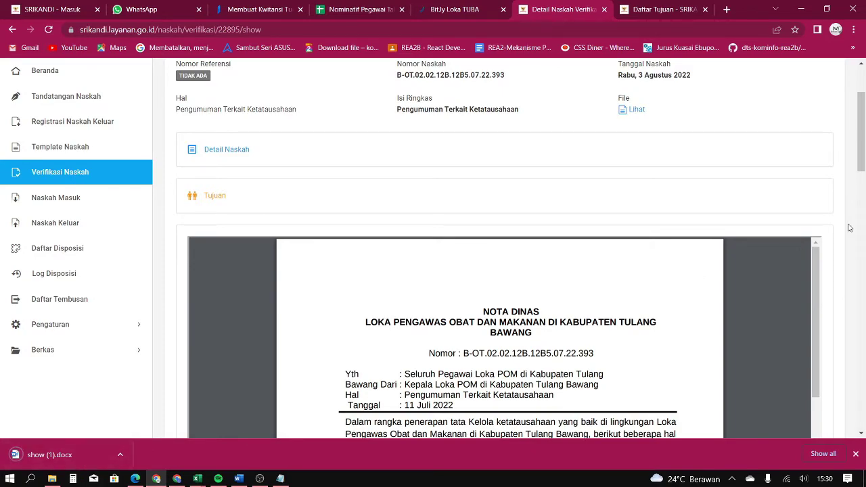
- Review the Nota Dinas preview from the letter number and body through the signature QR codes on the Lampiran page
{"action": "left_click_drag", "start_coordinate": [864, 137], "coordinate": [864, 178]}
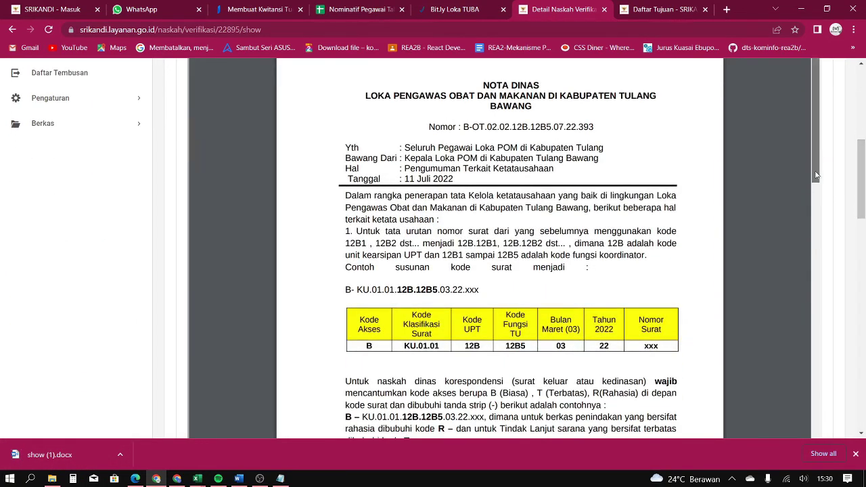
{"action": "scroll", "coordinate": [813, 220], "scroll_direction": "down", "scroll_amount": 10}
{"action": "scroll", "coordinate": [803, 340], "scroll_direction": "down", "scroll_amount": 10}
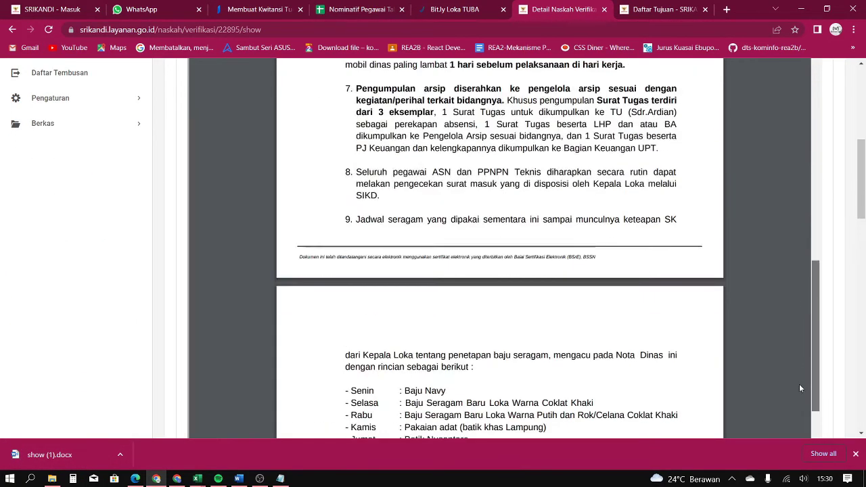
{"action": "scroll", "coordinate": [865, 226], "scroll_direction": "down", "scroll_amount": 1}
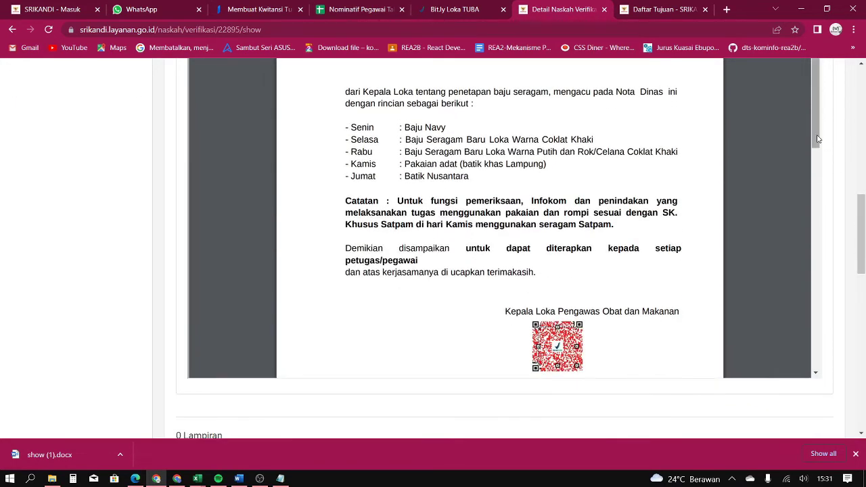
{"action": "scroll", "coordinate": [648, 176], "scroll_direction": "down", "scroll_amount": 3}
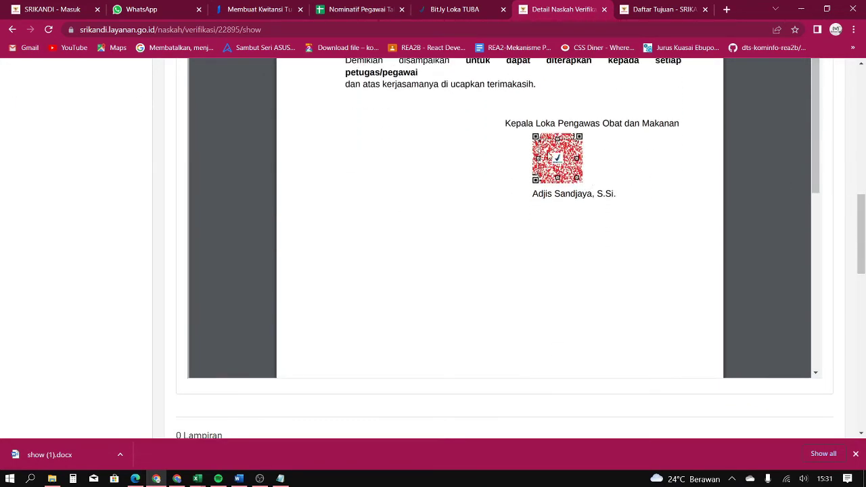
{"action": "left_click_drag", "start_coordinate": [815, 189], "coordinate": [810, 304]}
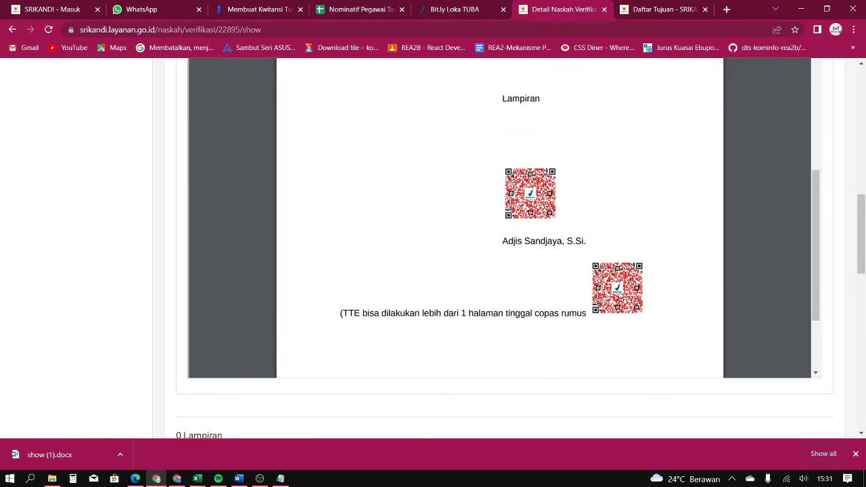
- Record the verifier's check in Daftar Verifikator with status SETUJU and the note "disetujui", and save it
{"action": "left_click_drag", "start_coordinate": [860, 238], "coordinate": [865, 396]}
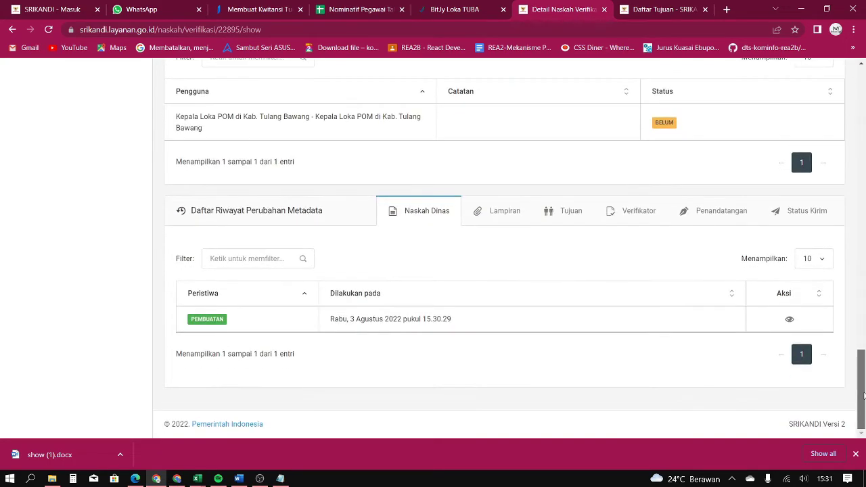
{"action": "left_click_drag", "start_coordinate": [860, 364], "coordinate": [851, 304]}
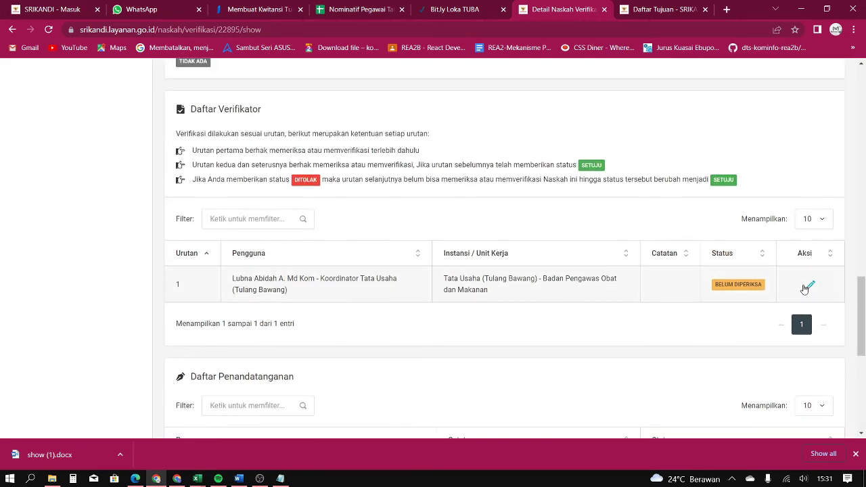
{"action": "left_click", "coordinate": [810, 287]}
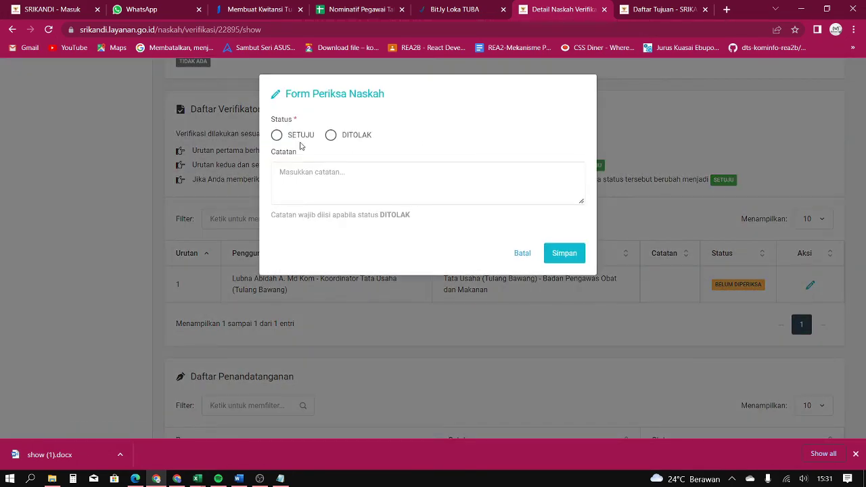
{"action": "left_click", "coordinate": [297, 171]}
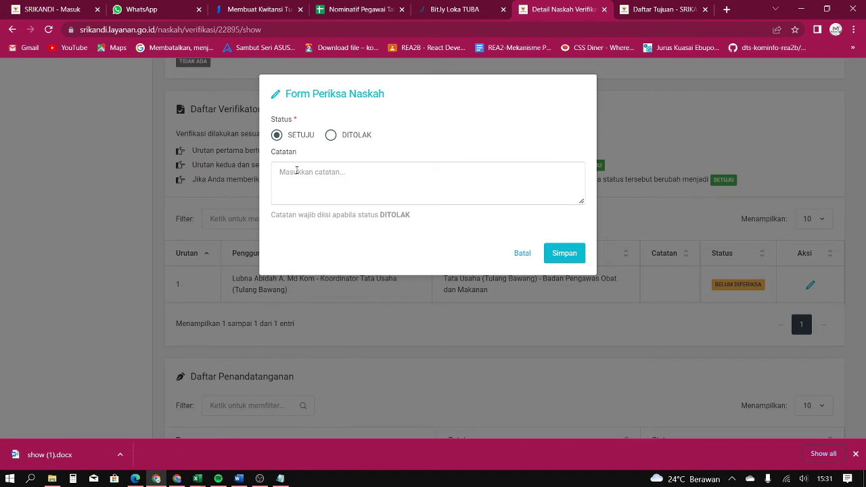
{"action": "type", "text": "disetujui"}
{"action": "left_click", "coordinate": [564, 253]}
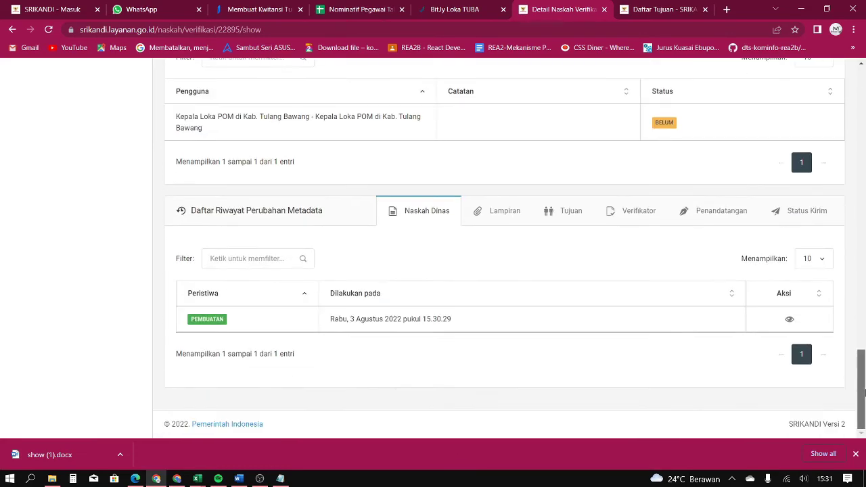
- Return to the Naskah Keluar list and check the newest letter's Status Verifikator and Status Penandatangan
{"action": "left_click_drag", "start_coordinate": [862, 285], "coordinate": [851, 93]}
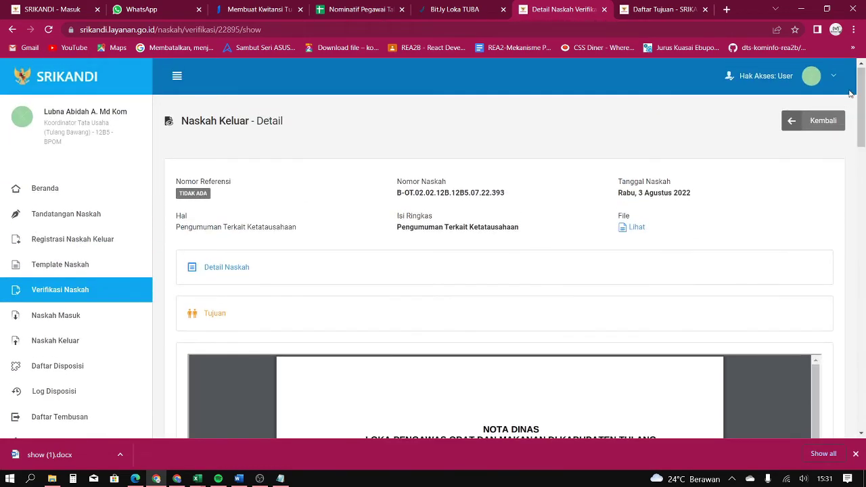
{"action": "left_click", "coordinate": [46, 342]}
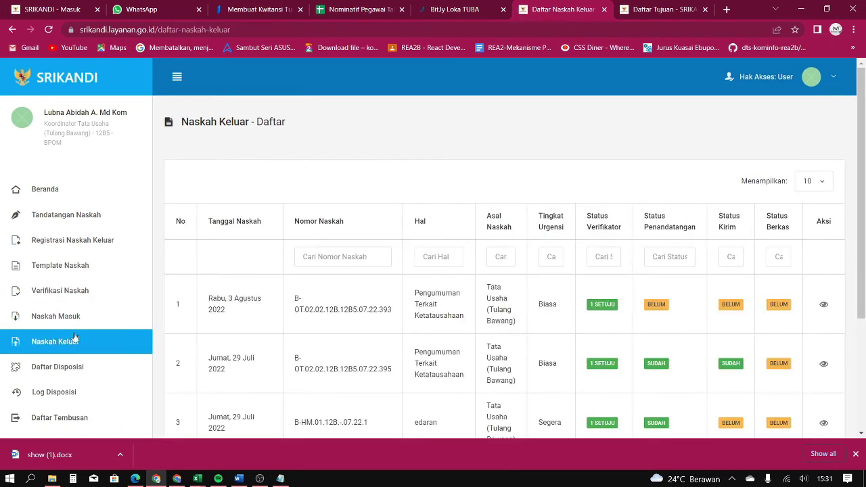
{"action": "scroll", "coordinate": [677, 206], "scroll_direction": "down", "scroll_amount": 1}
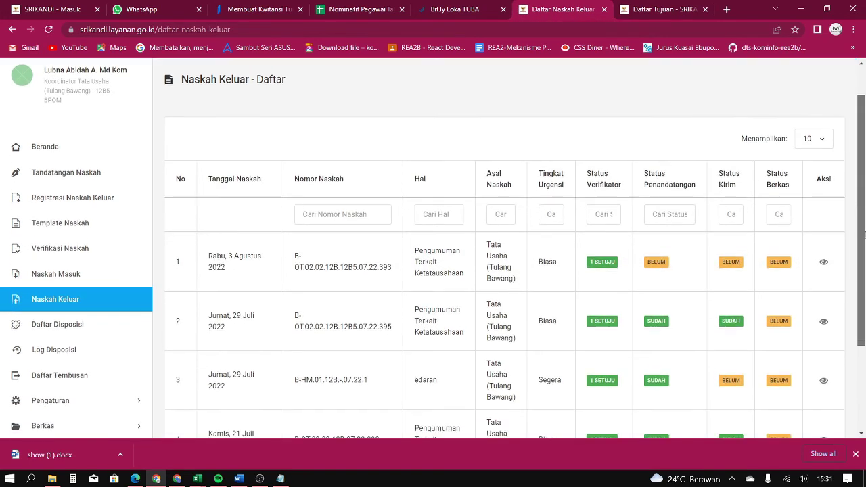
{"action": "left_click_drag", "start_coordinate": [643, 175], "coordinate": [692, 190]}
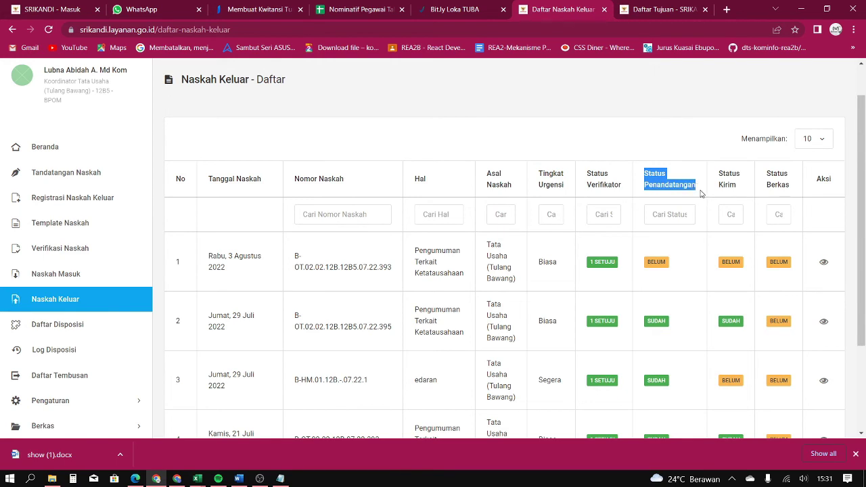
{"action": "left_click", "coordinate": [649, 155]}
- In Notepad, replace the note with "Sampai selesai proses verifikasi maka surat dinas sudah terkirim ke Kepala Loka untuk di TTE"
{"action": "left_click", "coordinate": [280, 478]}
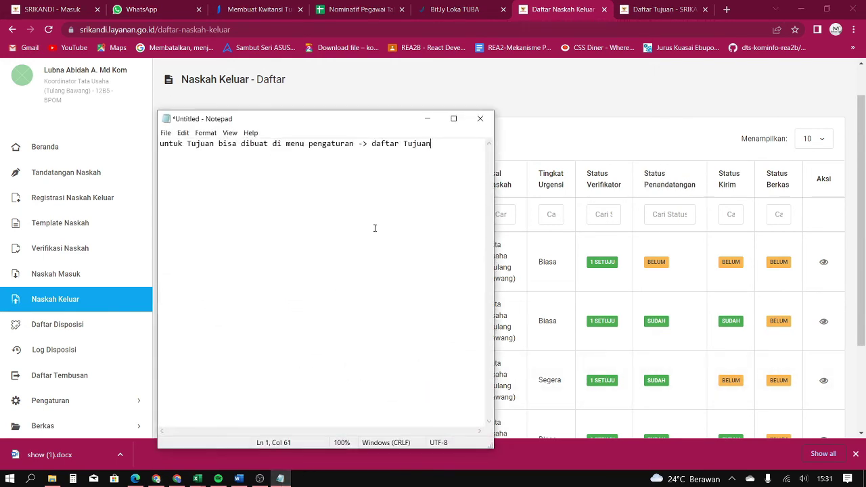
{"action": "left_click_drag", "start_coordinate": [445, 154], "coordinate": [161, 153]}
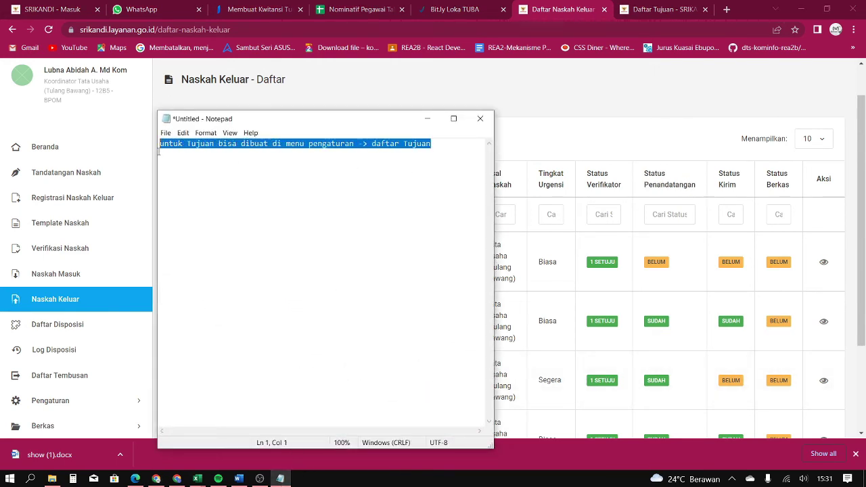
{"action": "type", "text": "Sampai selesai proses verifikasi maka surat"}
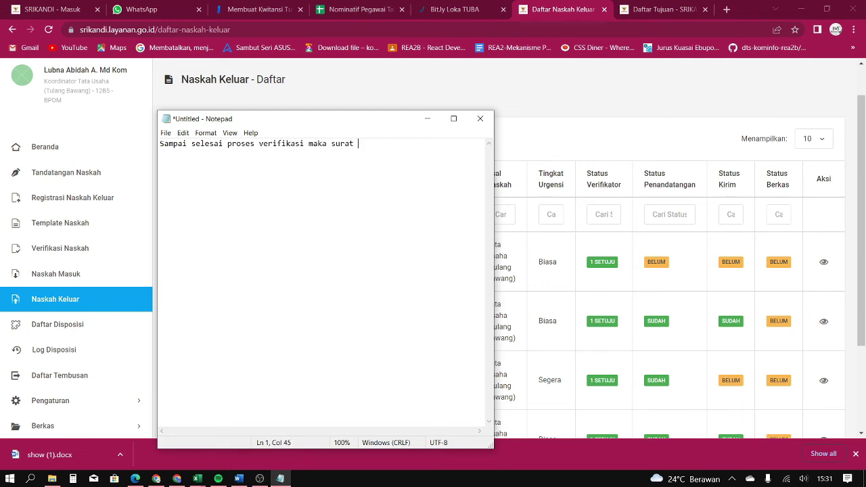
{"action": "type", "text": "nas sudah terkirim ke Ke"}
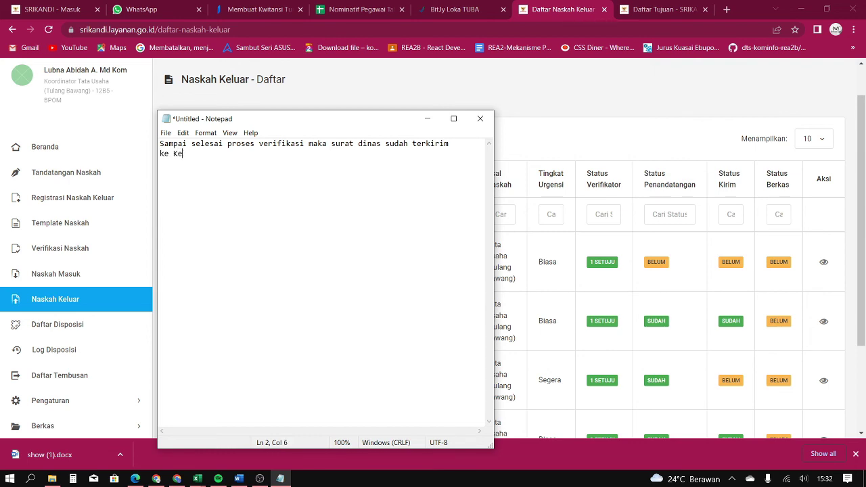
{"action": "type", "text": "pala Loka untuk di TTE "}
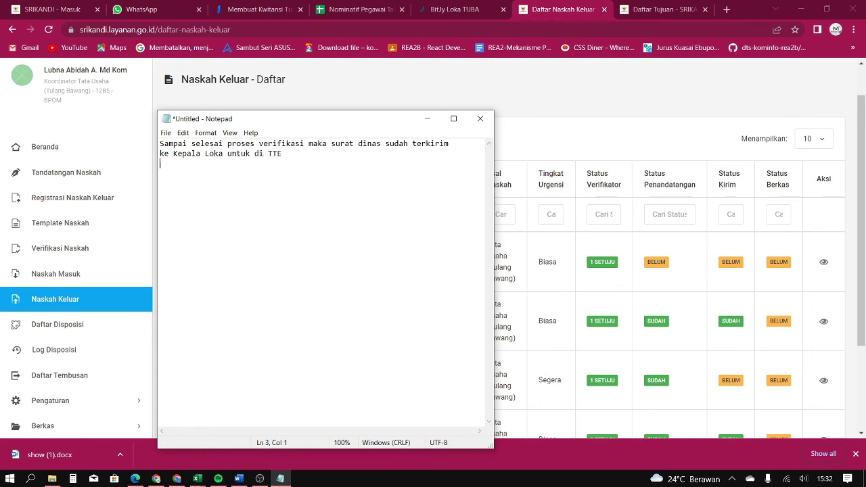
- Add the line "jika belum diverifikasi maka surat belum masuk di akun ka Loka" and minimize the note
{"action": "type", "text": "jika belum diverifikasi ma"}
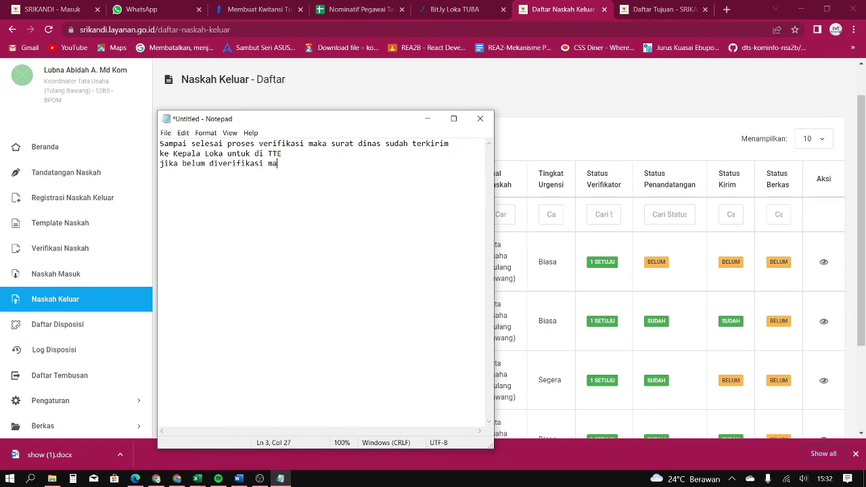
{"action": "type", "text": "ka surat belum masuk di akun"}
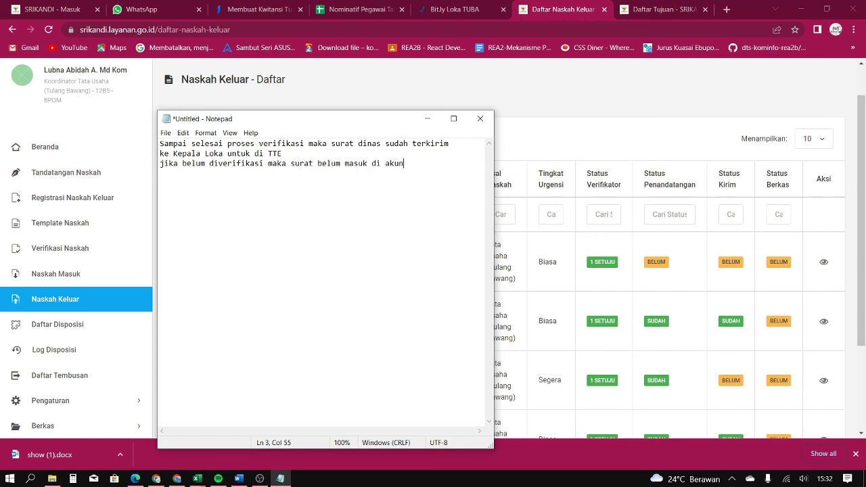
{"action": "type", "text": " ka Loka"}
{"action": "left_click", "coordinate": [424, 119]}
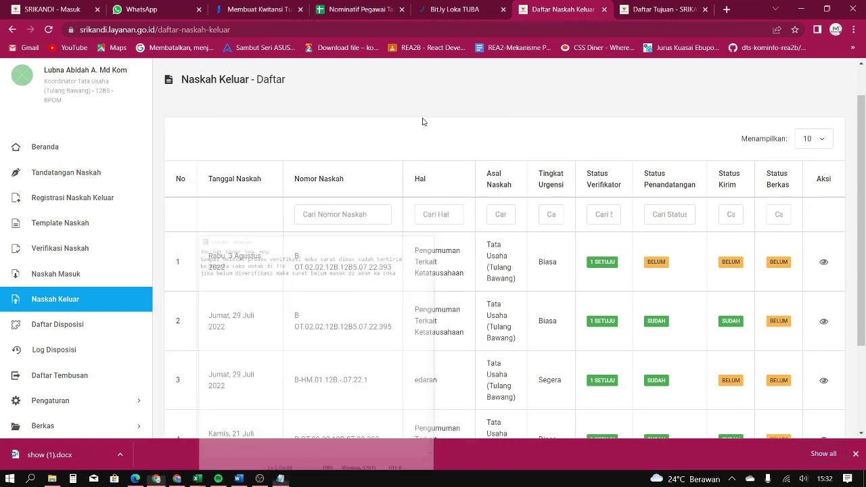
{"action": "left_click", "coordinate": [259, 479]}
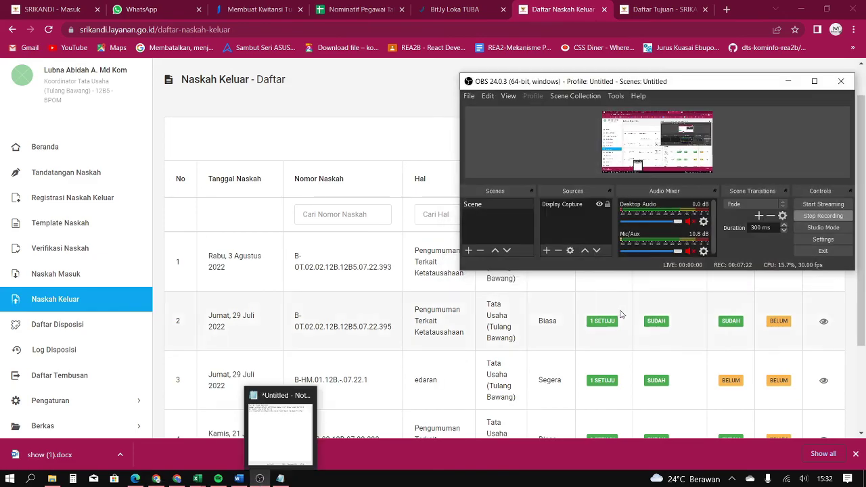